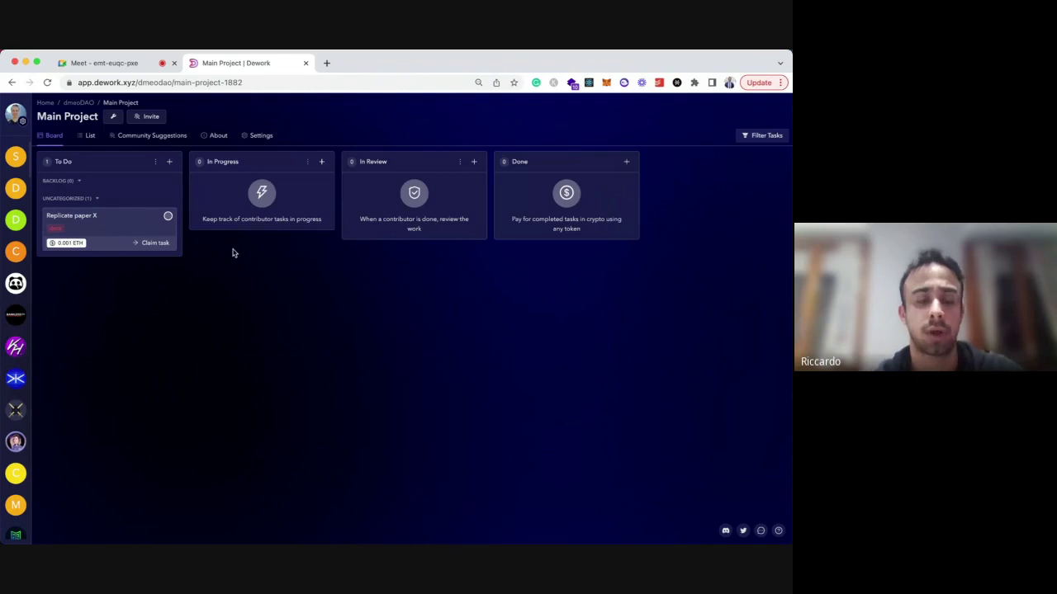
Step: Set the gating of the "Replicate paper X" task to Multiple Submissions and return to the board
click(128, 225)
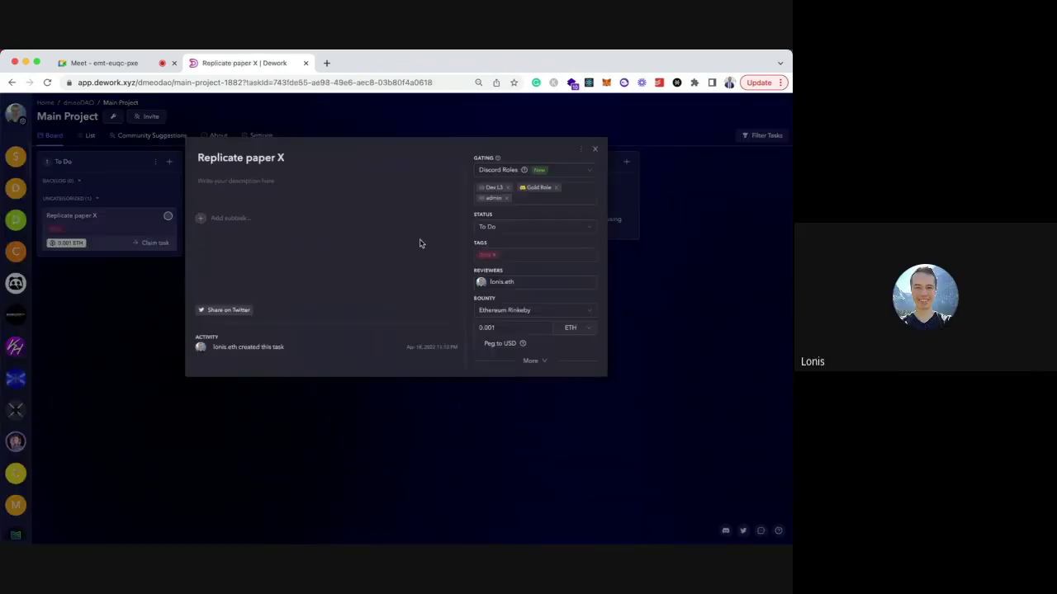
click(566, 173)
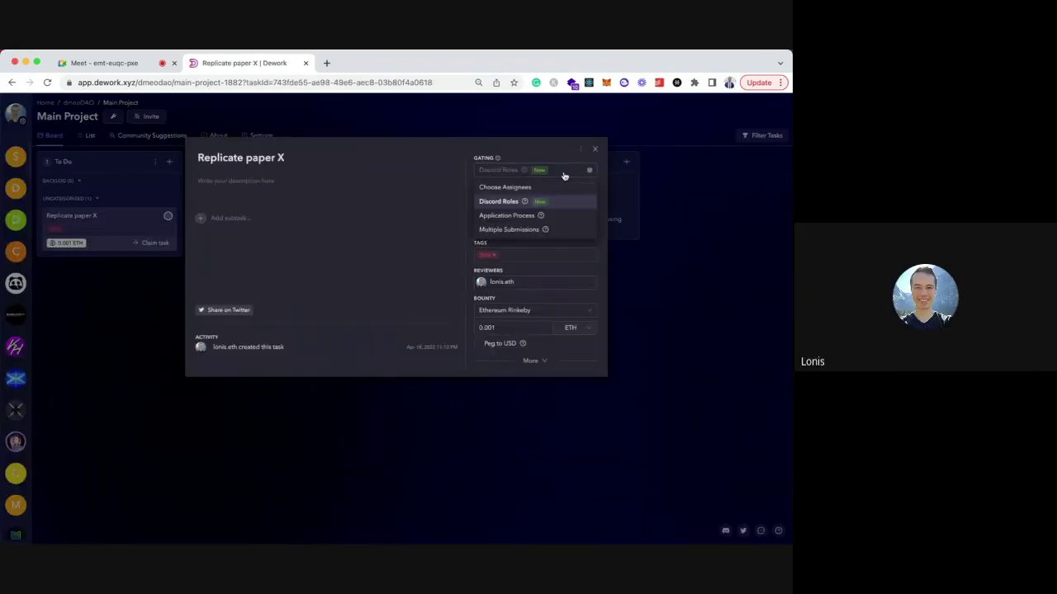
click(504, 229)
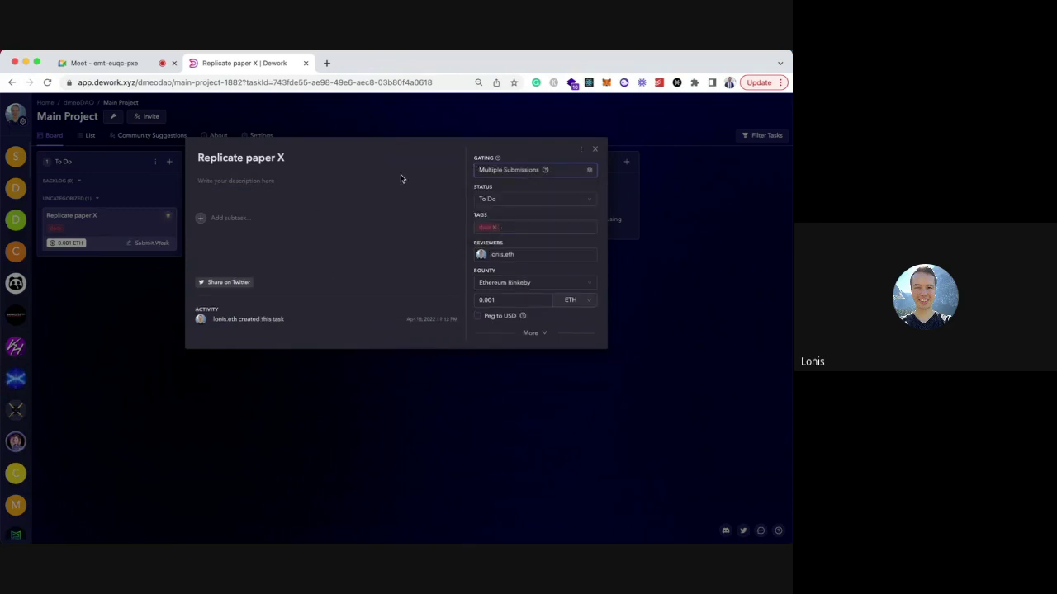
click(312, 106)
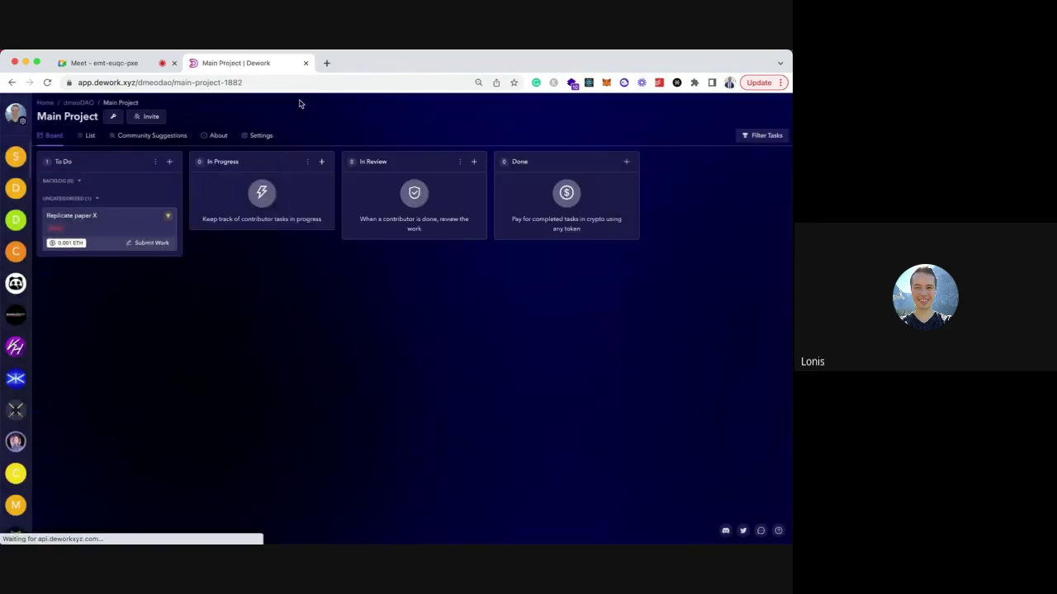
Step: Switch to the Test browser profile and open the dmeodao main project board in a new tab
click(727, 86)
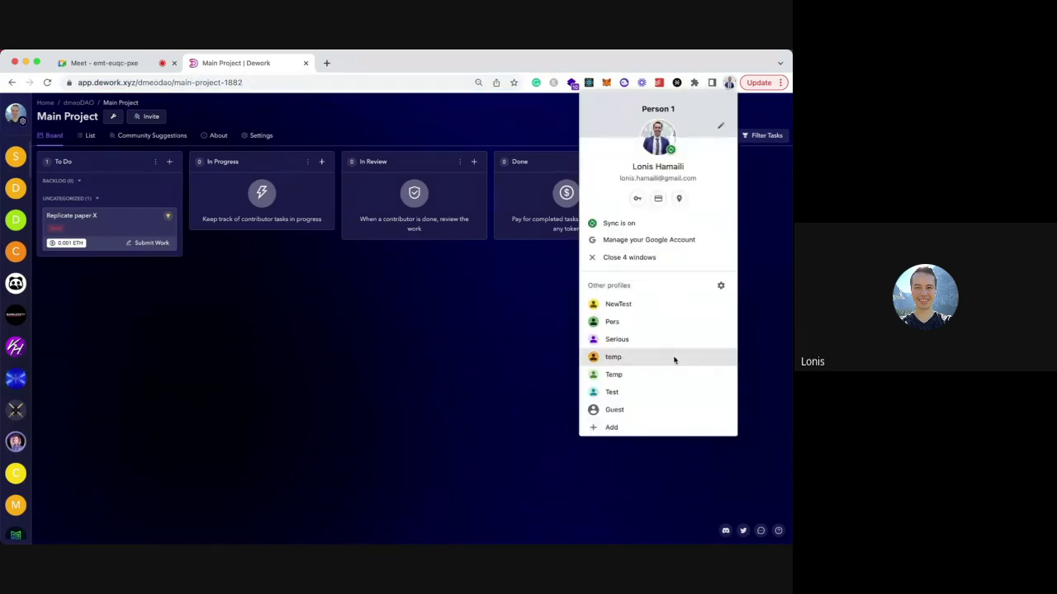
click(632, 394)
key(super+t)
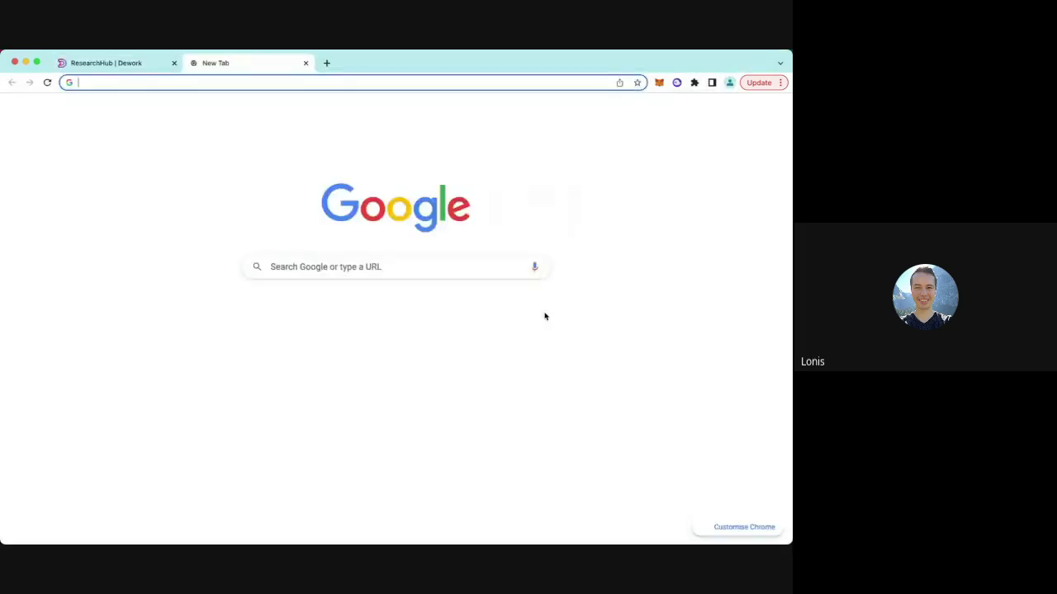
click(543, 315)
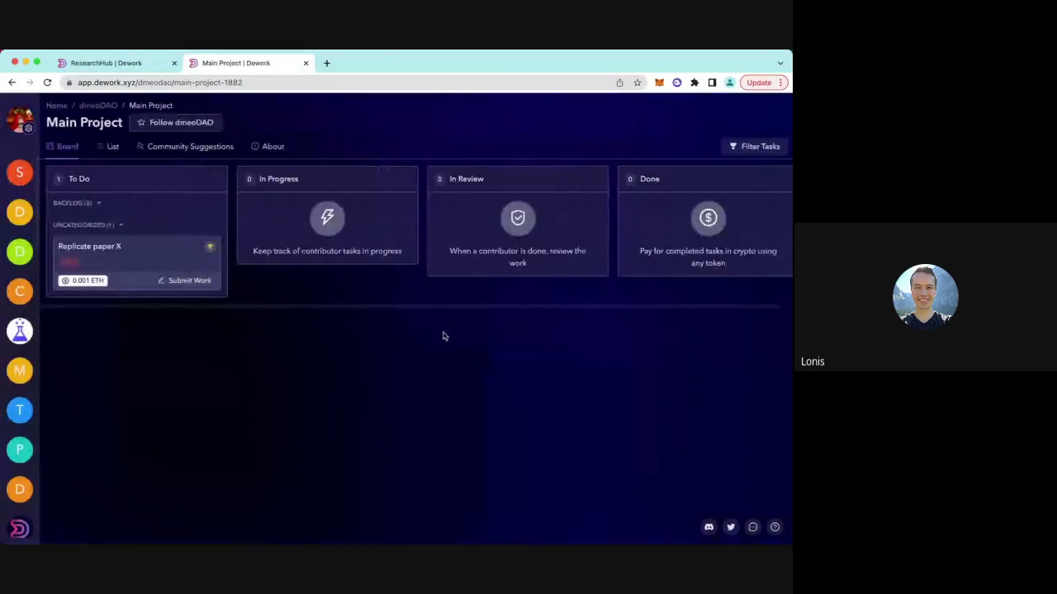
Step: Submit "heres my work bruh" as the work for the "Replicate paper X" task
click(196, 281)
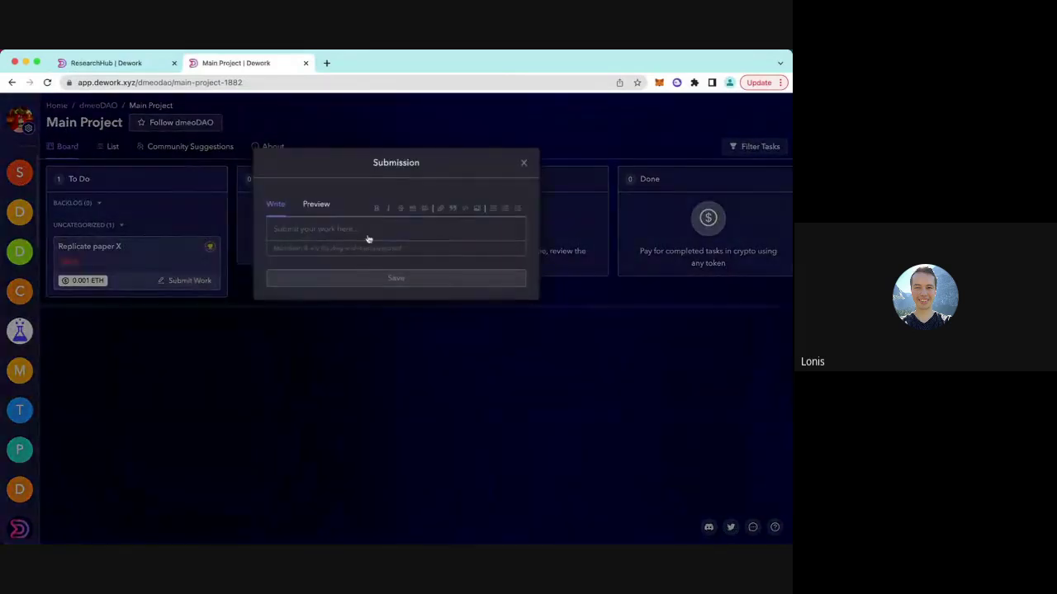
click(368, 239)
text(heres my work)
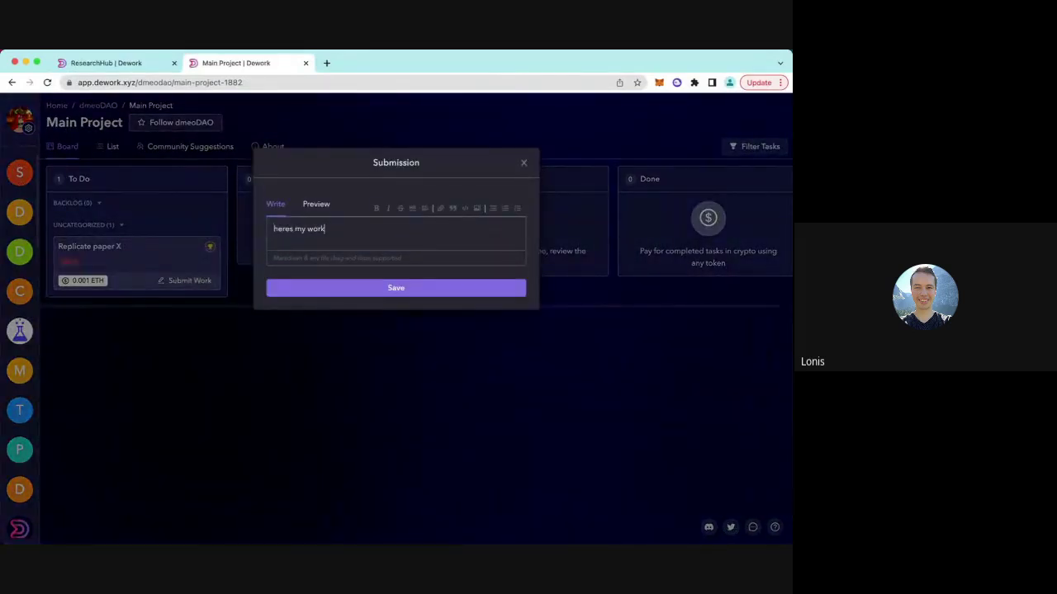
text( bruh)
click(373, 288)
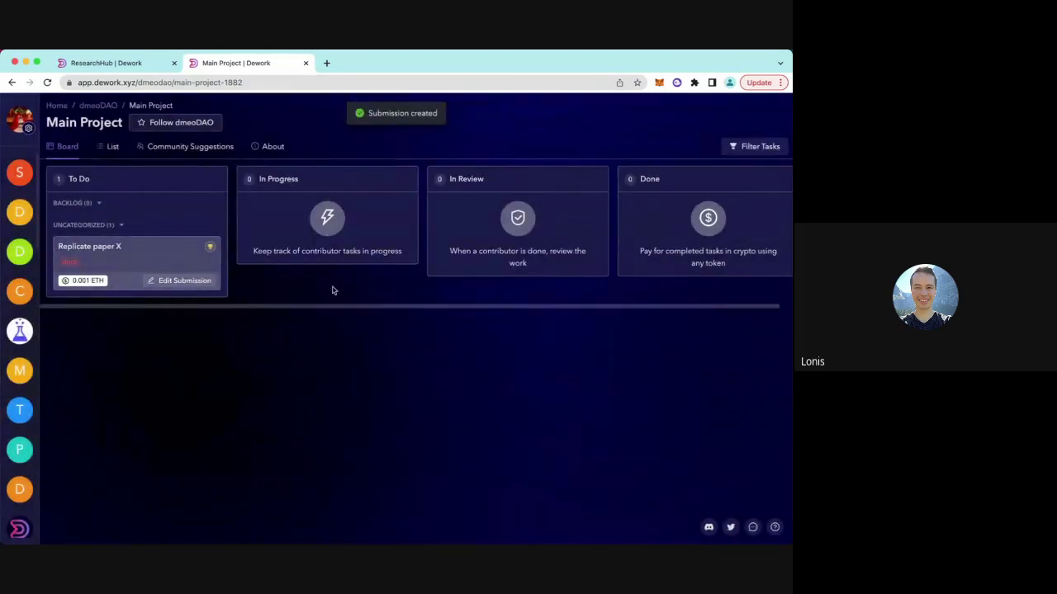
Step: Switch to the NewTest browser profile and load app.dework.xyz/dmeodao/main-project-1882
key(alt+Tab)
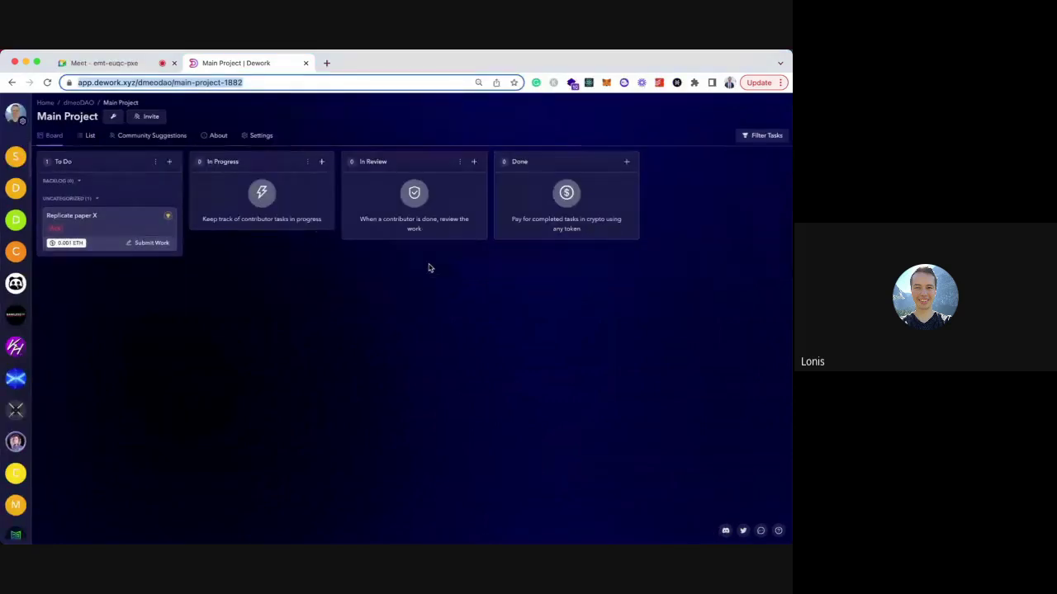
click(729, 83)
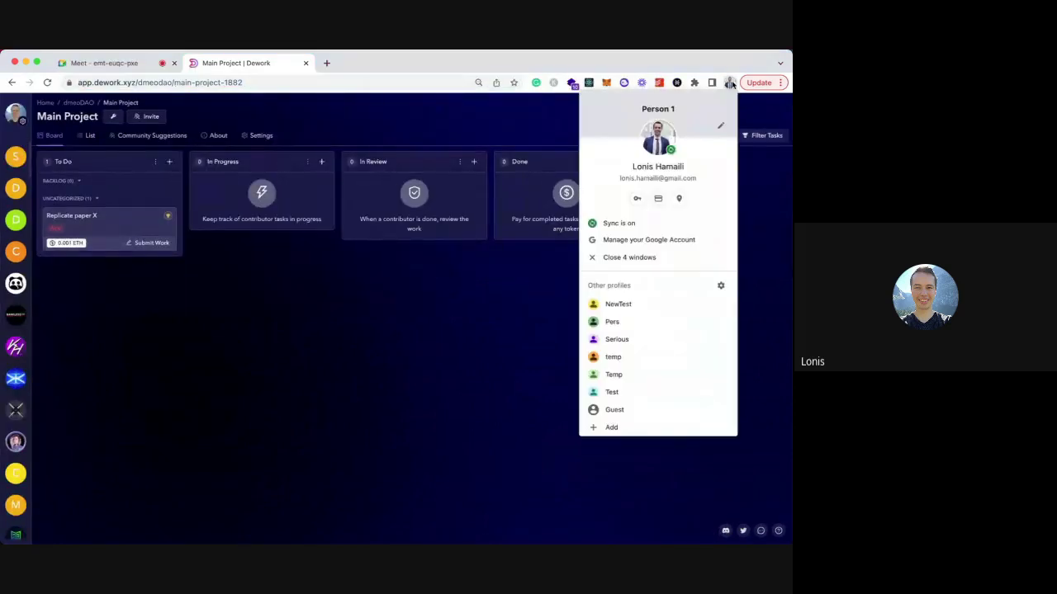
click(641, 304)
text(https://app.dework.xyz/dmeodao/main-project-1882)
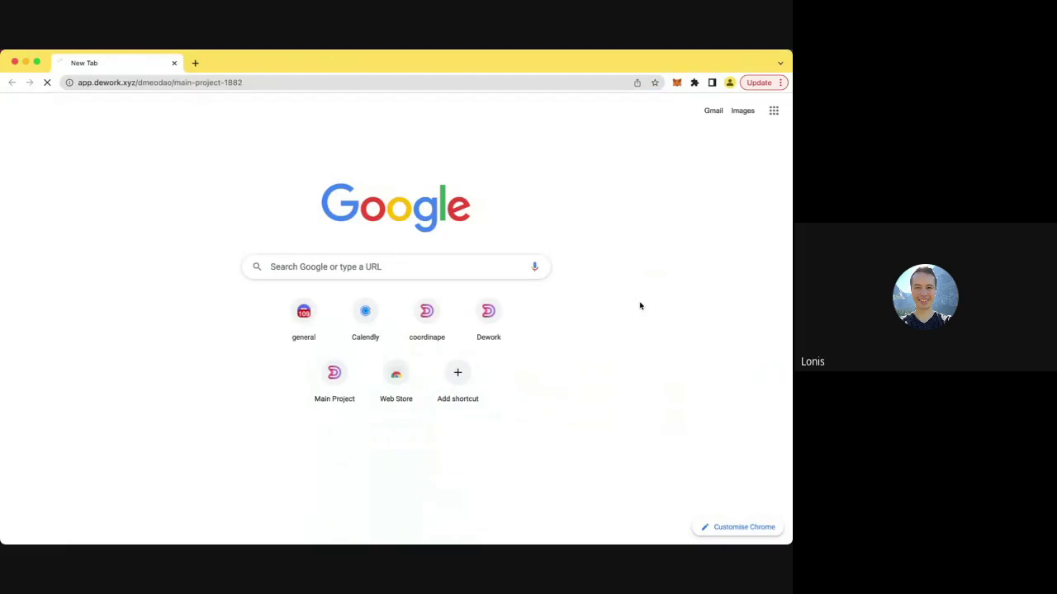
key(Return)
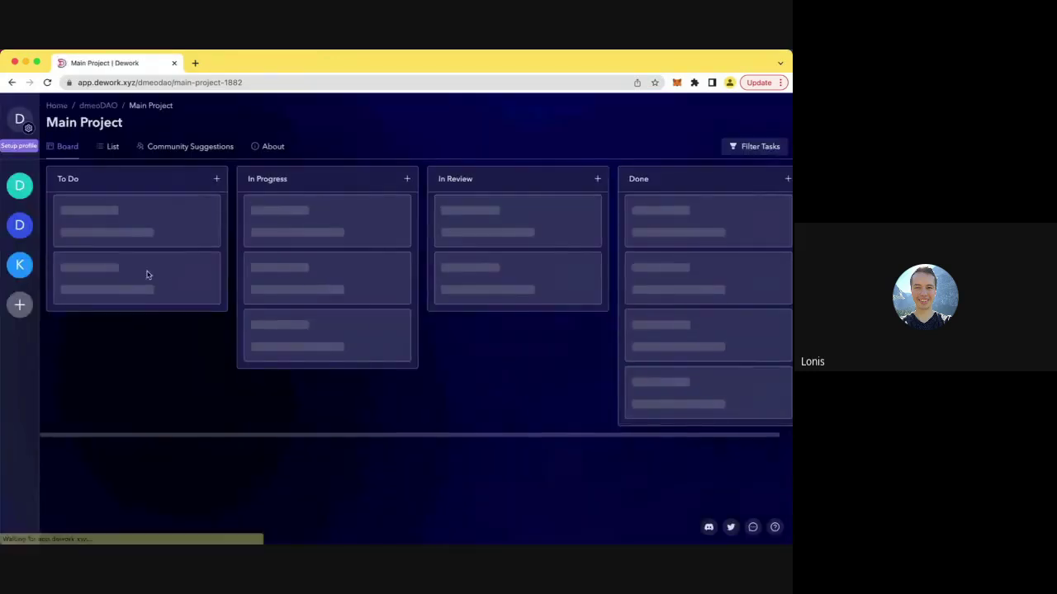
Step: Submit "again work" from this profile as the work for the "Replicate paper X" task
click(173, 281)
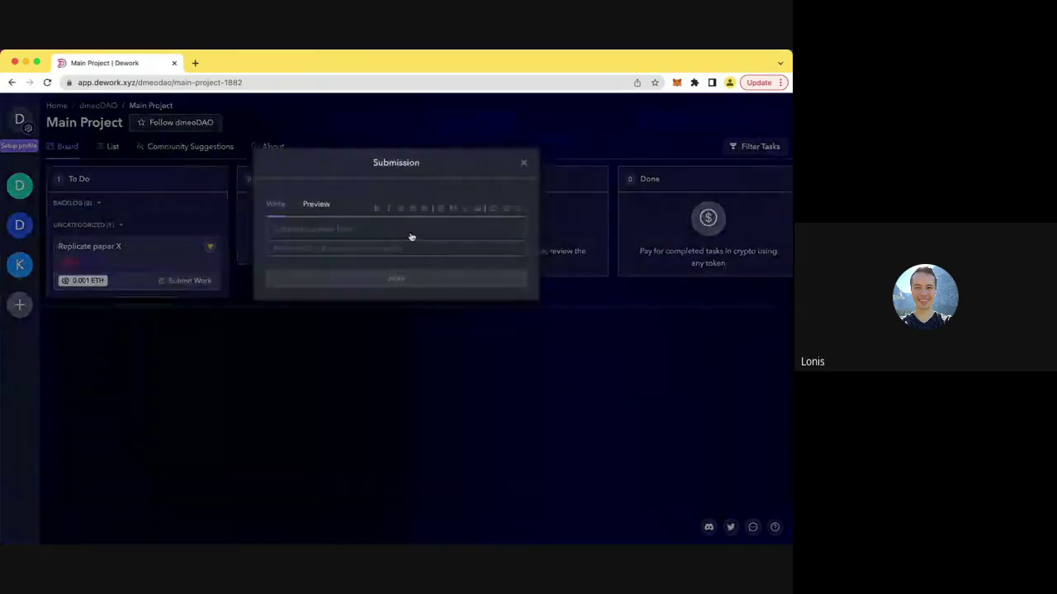
click(322, 228)
text(again wor)
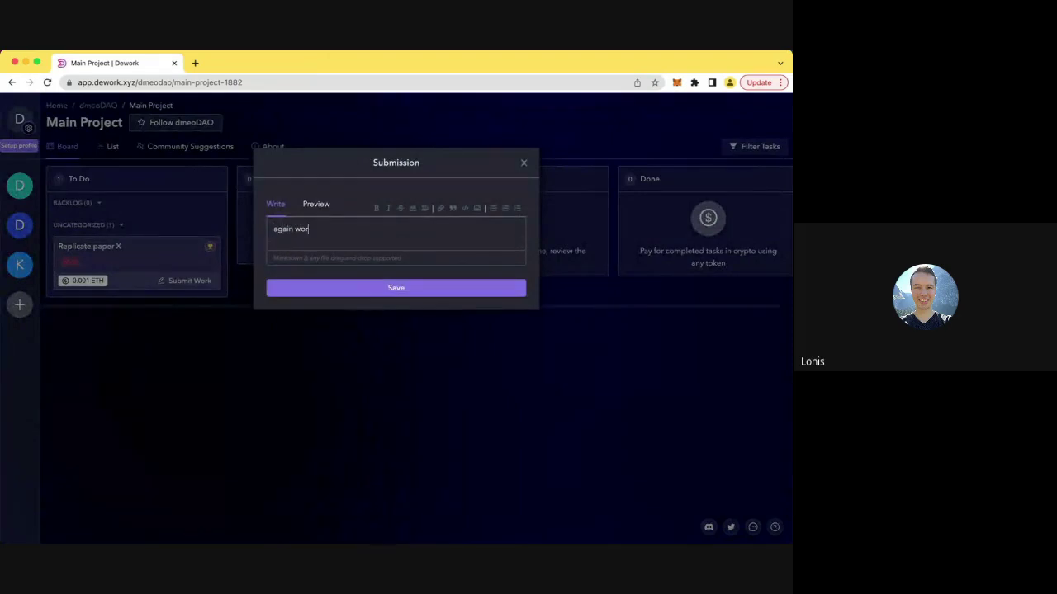
text(oik)
click(344, 289)
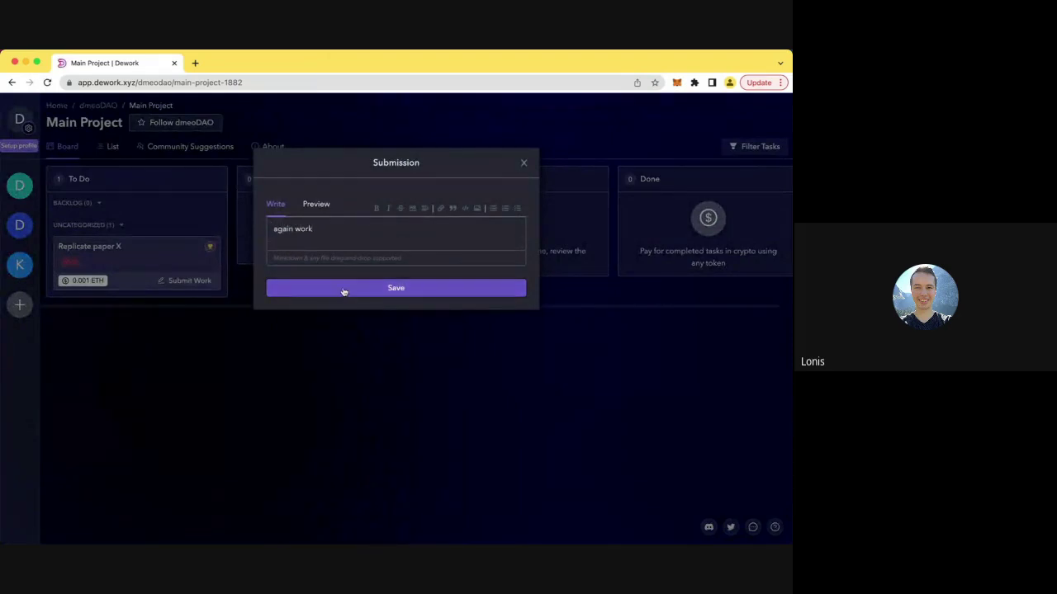
Step: Return to the project owner's browser window and open the "Replicate paper X" task with its submissions
key(alt+Tab)
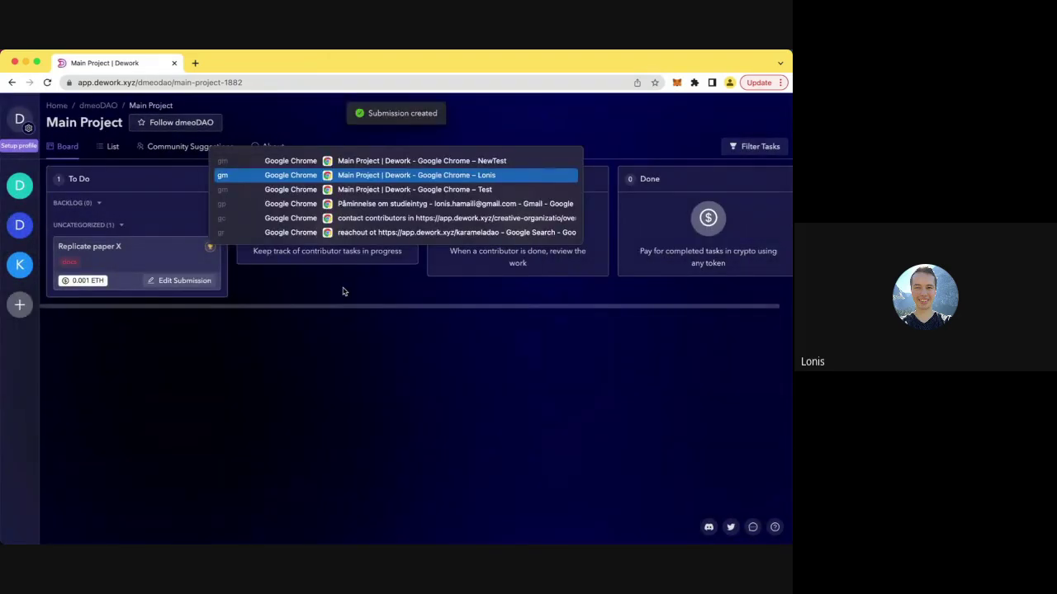
click(95, 224)
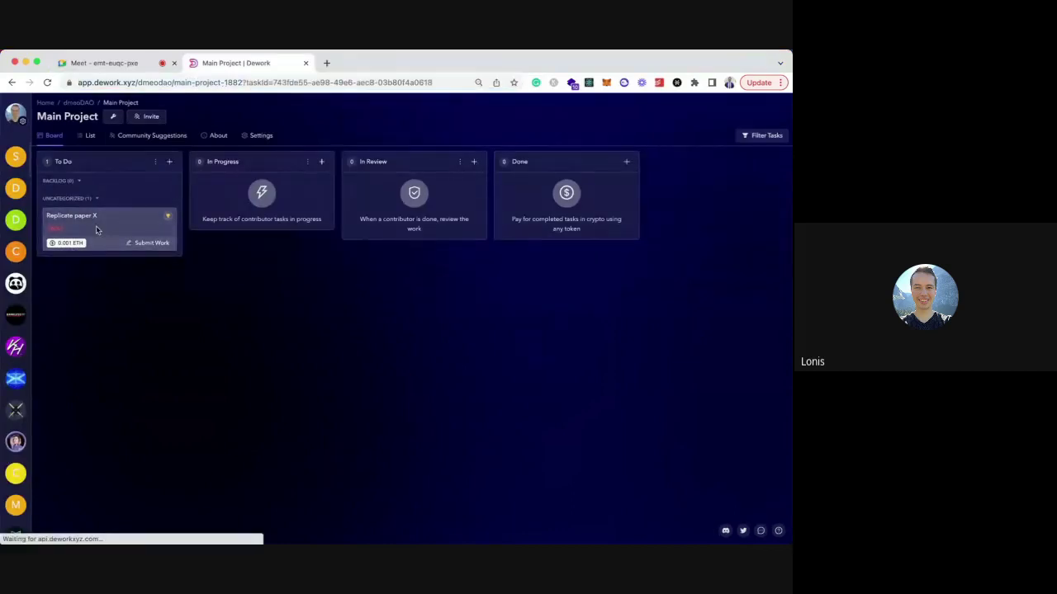
Step: Add a subtask named "winner" to the "Replicate paper X" task and delete it again
click(241, 219)
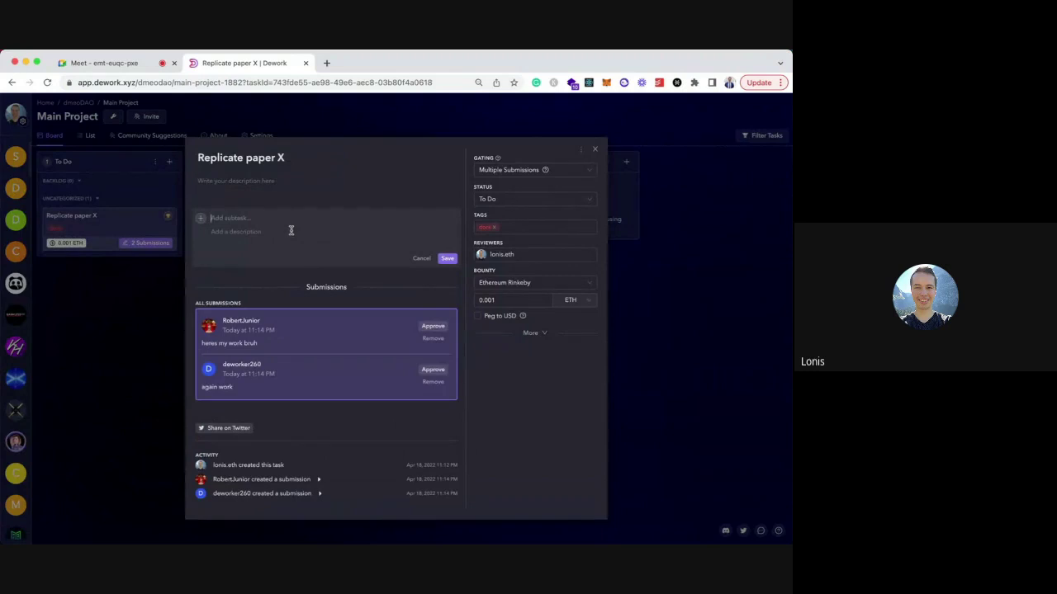
text(winner)
key(Return)
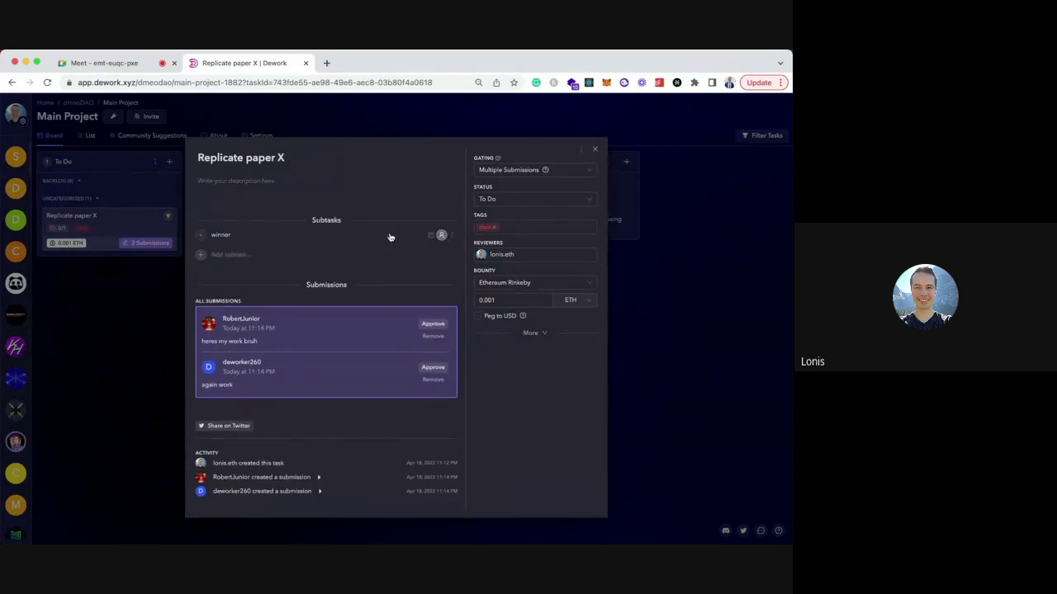
click(452, 235)
click(425, 264)
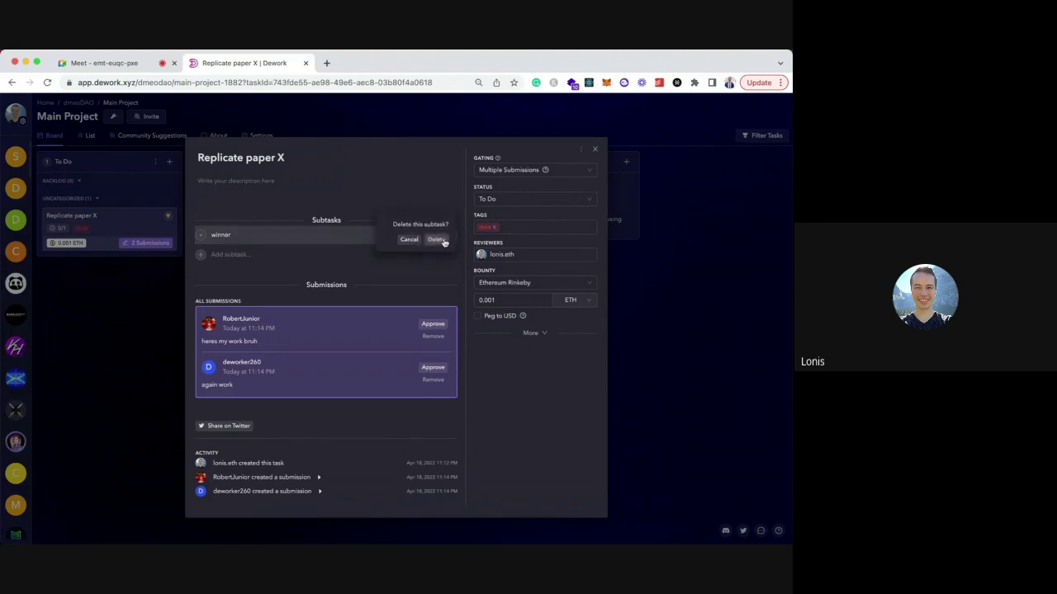
click(436, 238)
Step: Add subtasks named "first payout" and "second payout" to the "Replicate paper X" task and close it
click(290, 217)
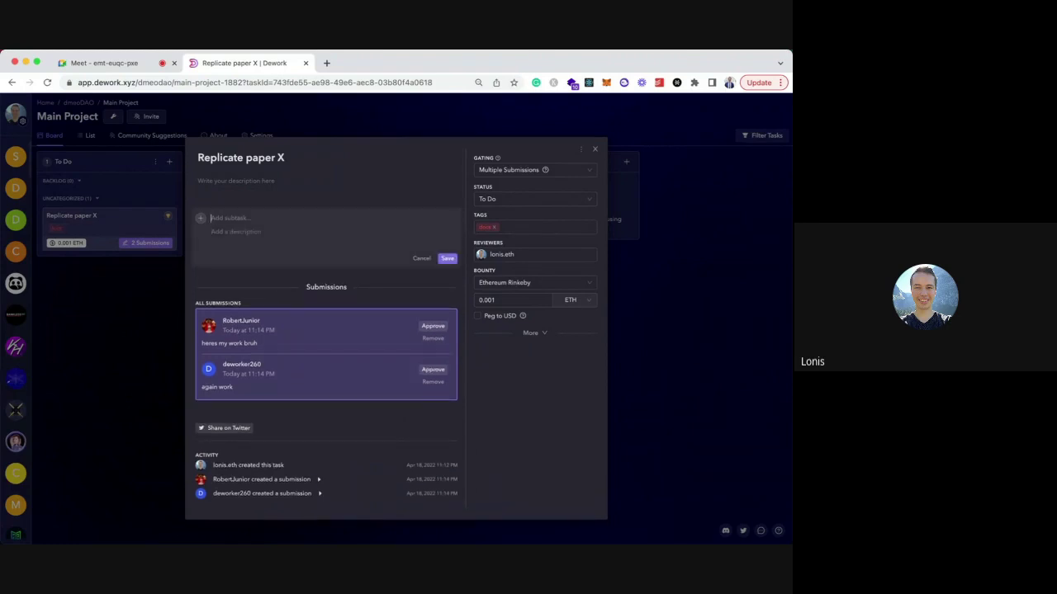
text(first payout)
key(Return)
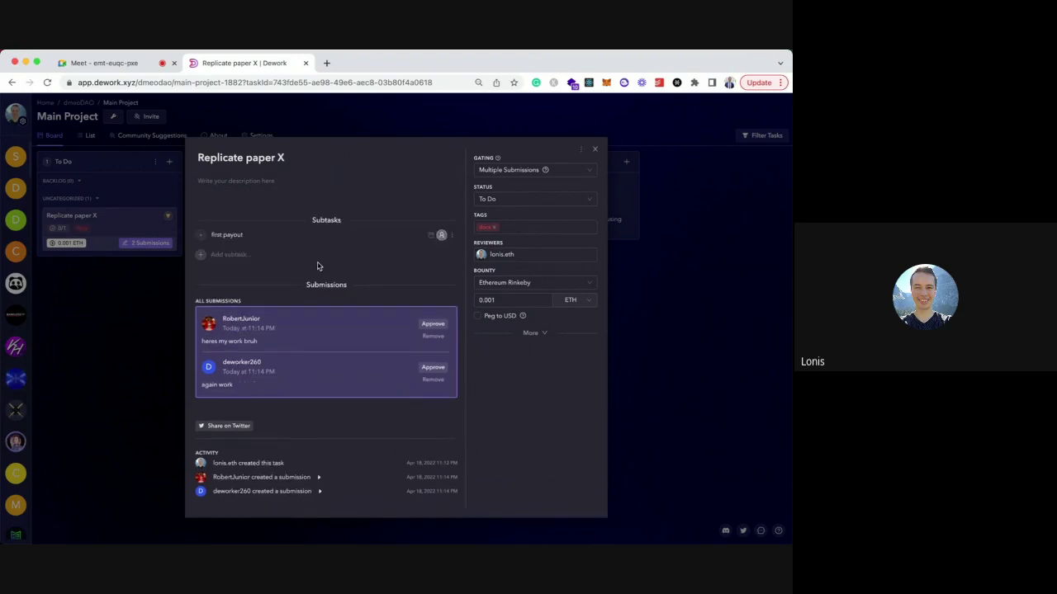
click(314, 256)
text(second payou)
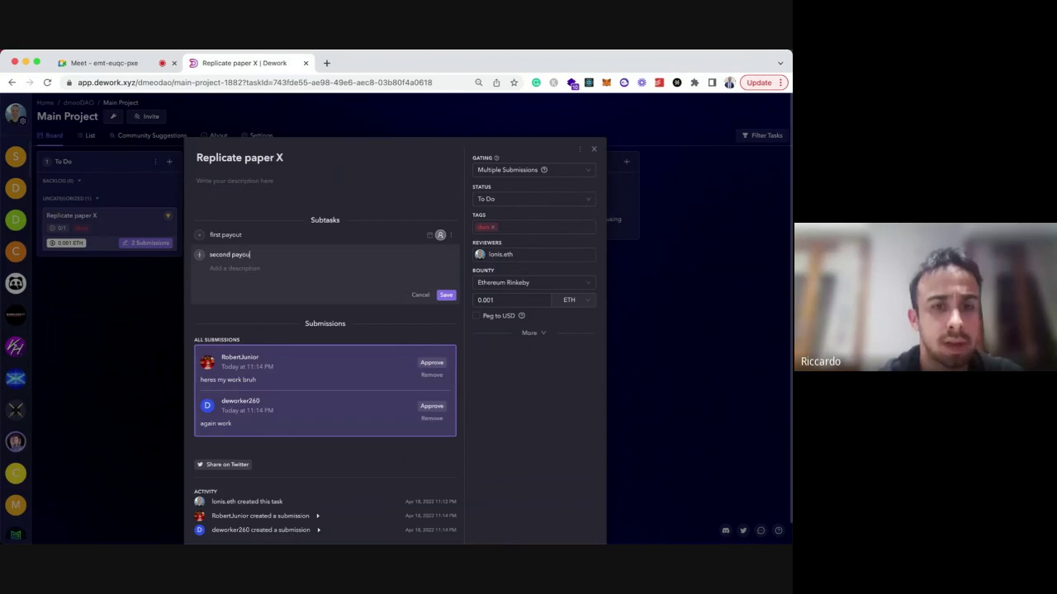
text(t)
key(Return)
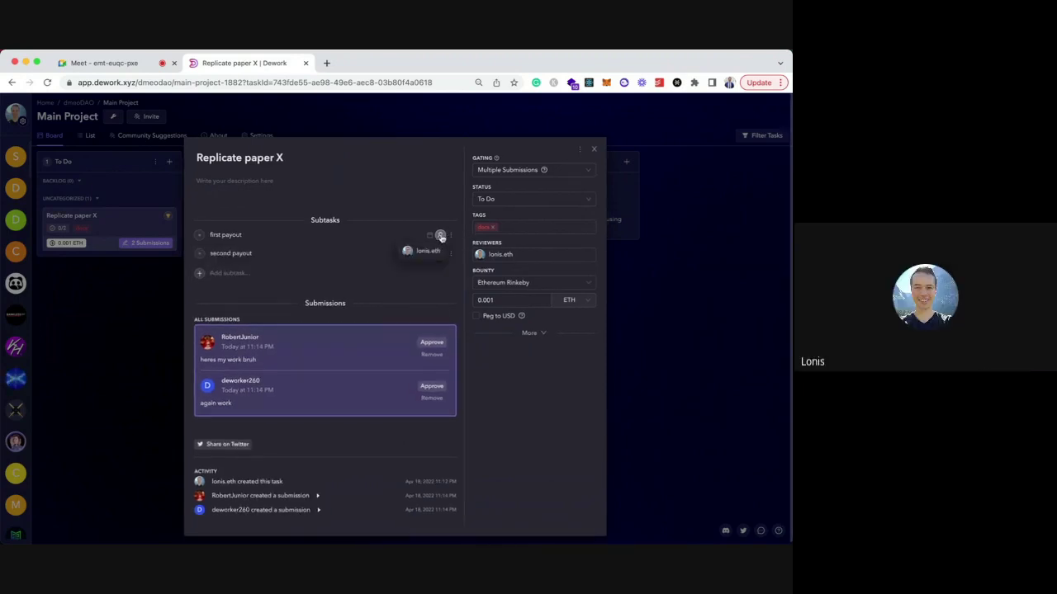
click(450, 237)
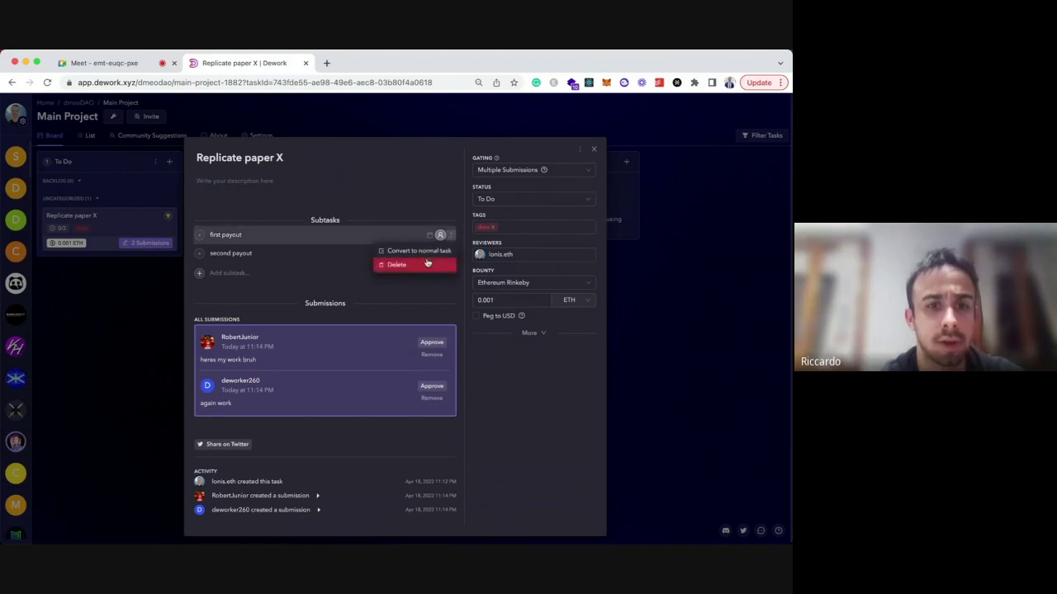
click(488, 375)
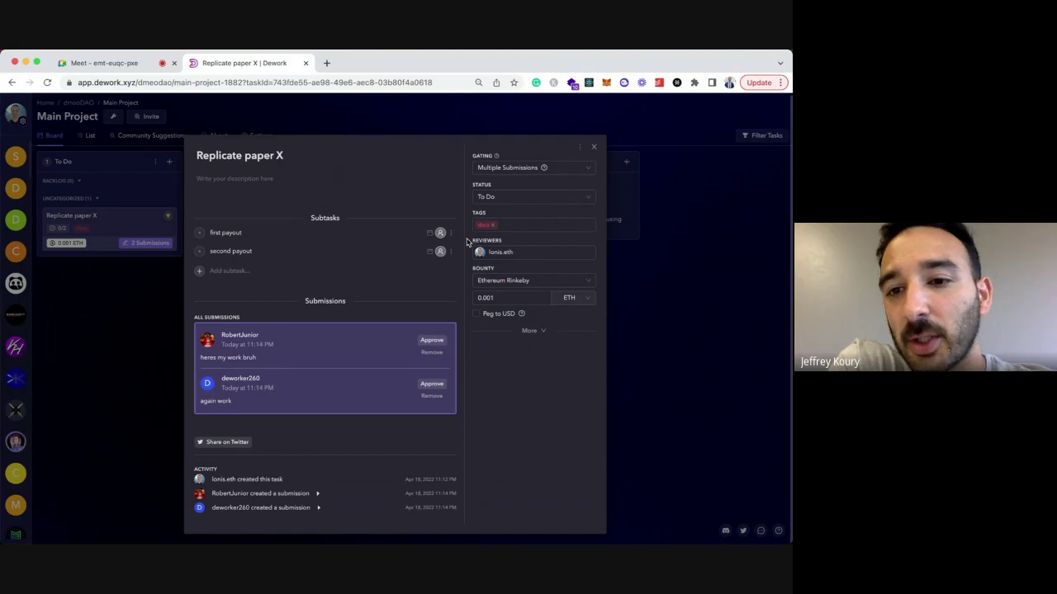
click(159, 308)
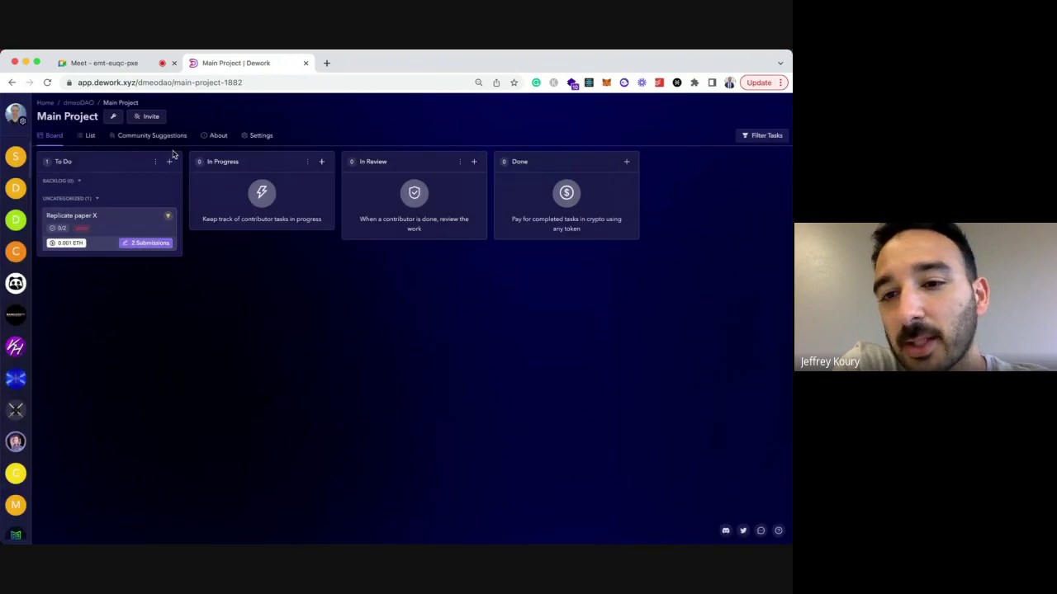
Step: Start a new To Do task titled "Website" with Choose Assignees gating, assigned to the project owner
click(169, 161)
text(W)
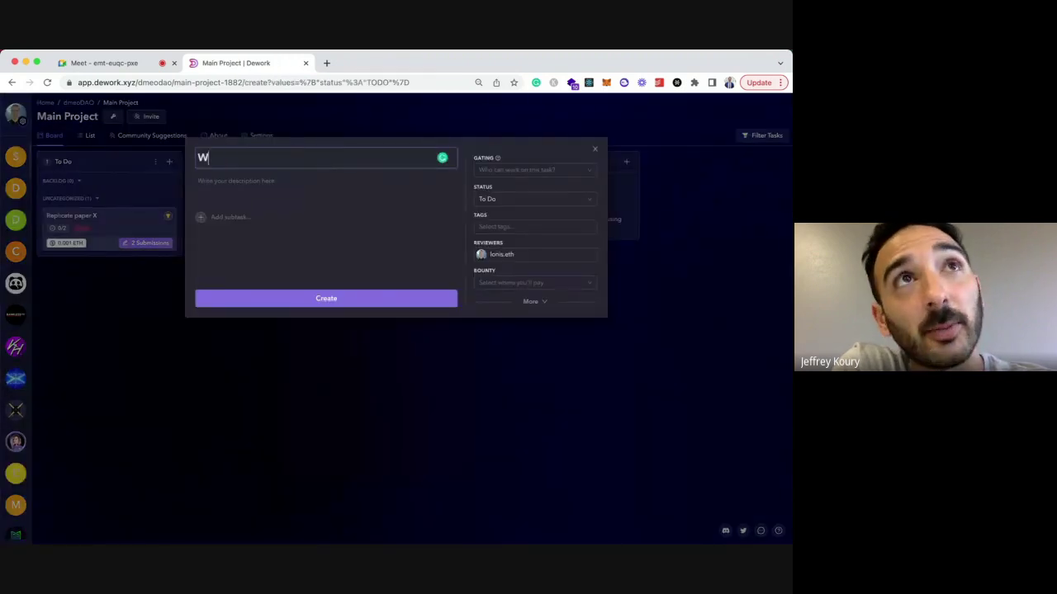
text(ebsite)
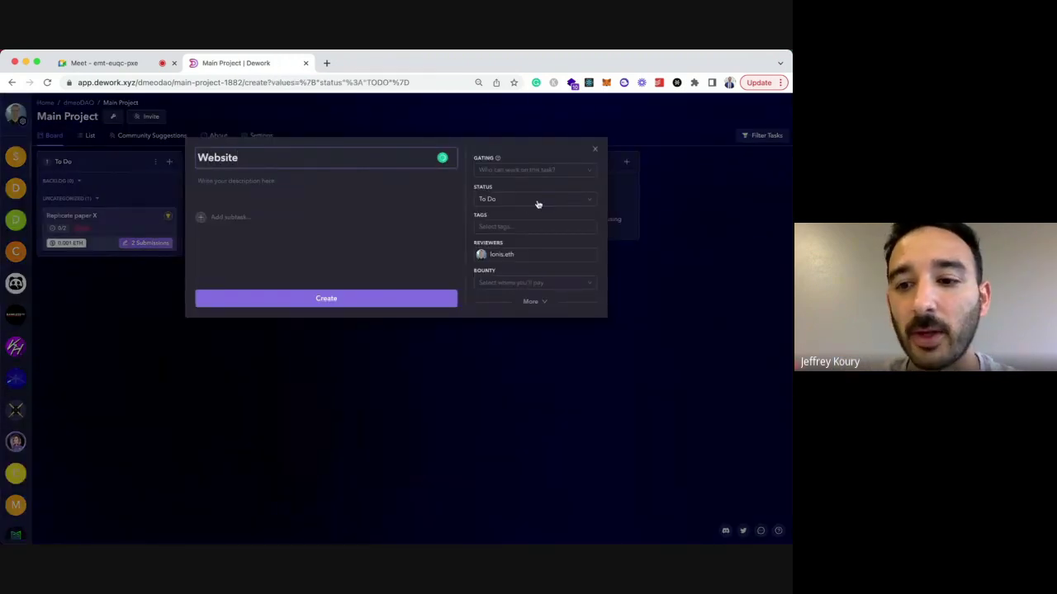
click(544, 171)
click(544, 173)
click(545, 175)
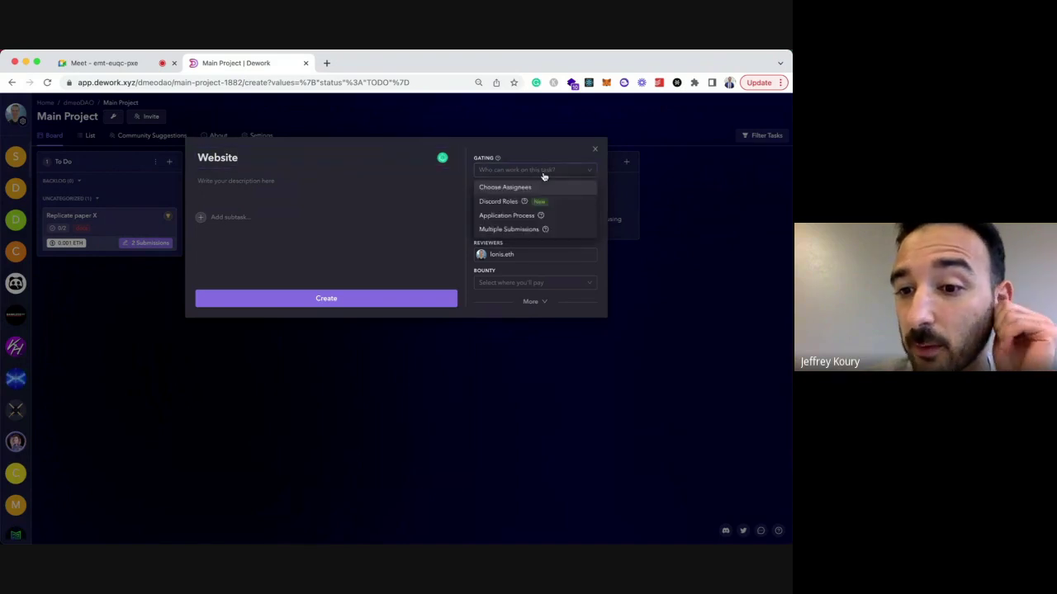
click(539, 186)
click(536, 207)
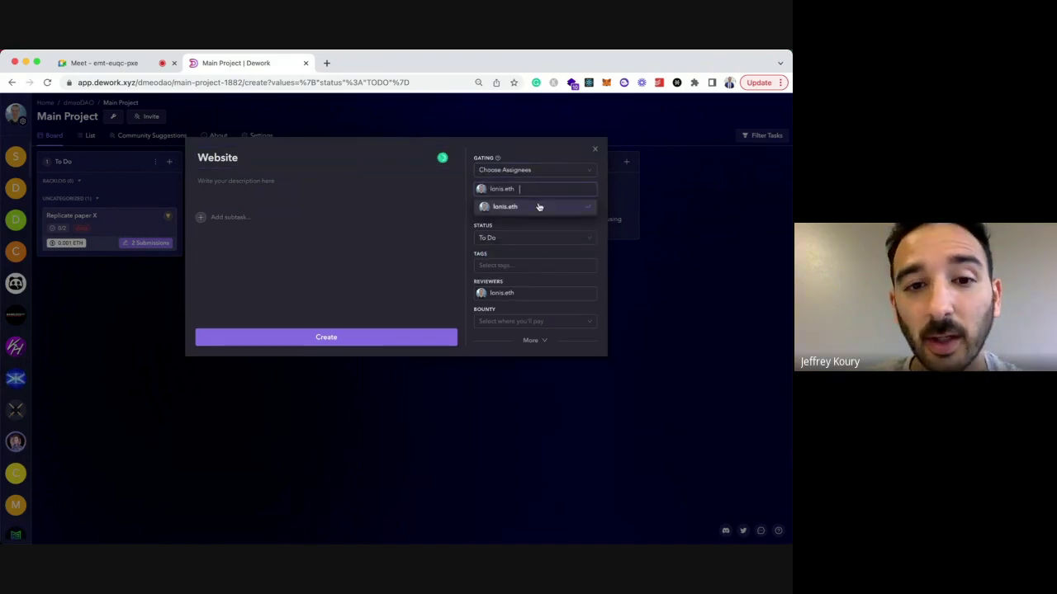
Step: Set the Website task's bounty to 0.001 ETH on Ethereum Rinkeby
click(535, 322)
click(531, 337)
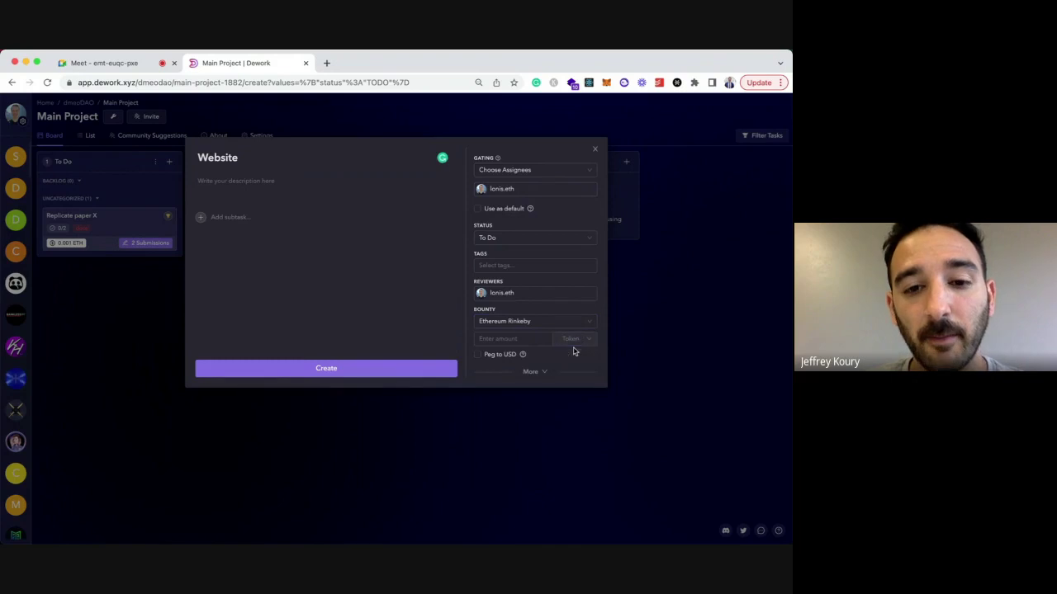
click(575, 340)
click(574, 355)
click(500, 339)
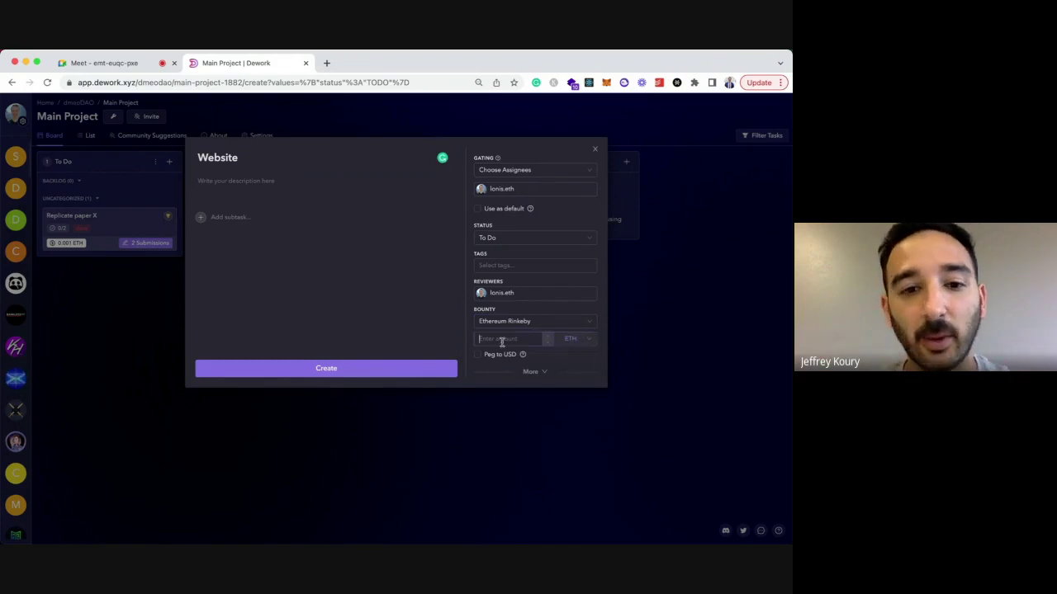
text(0.99)
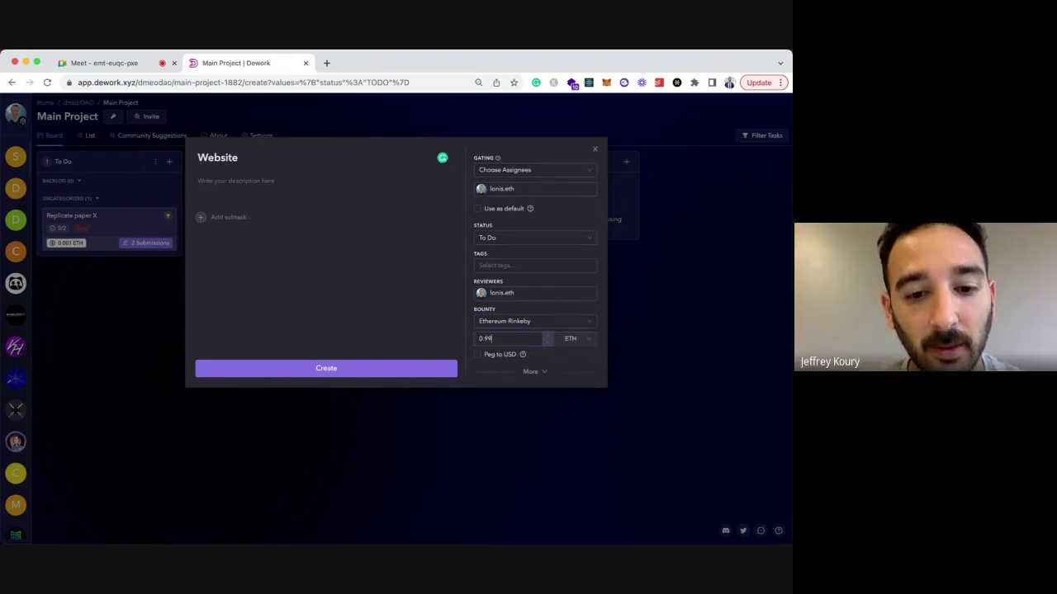
key(BackSpace)
key(BackSpace)
text(001)
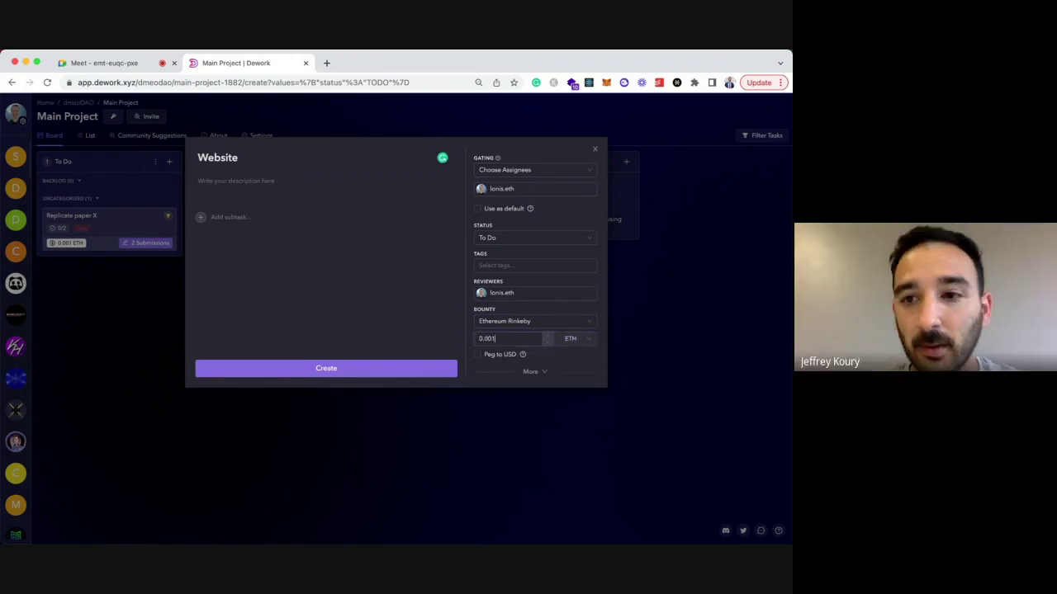
Step: Create the Website task and move it straight to Done, dismissing the review form
click(334, 371)
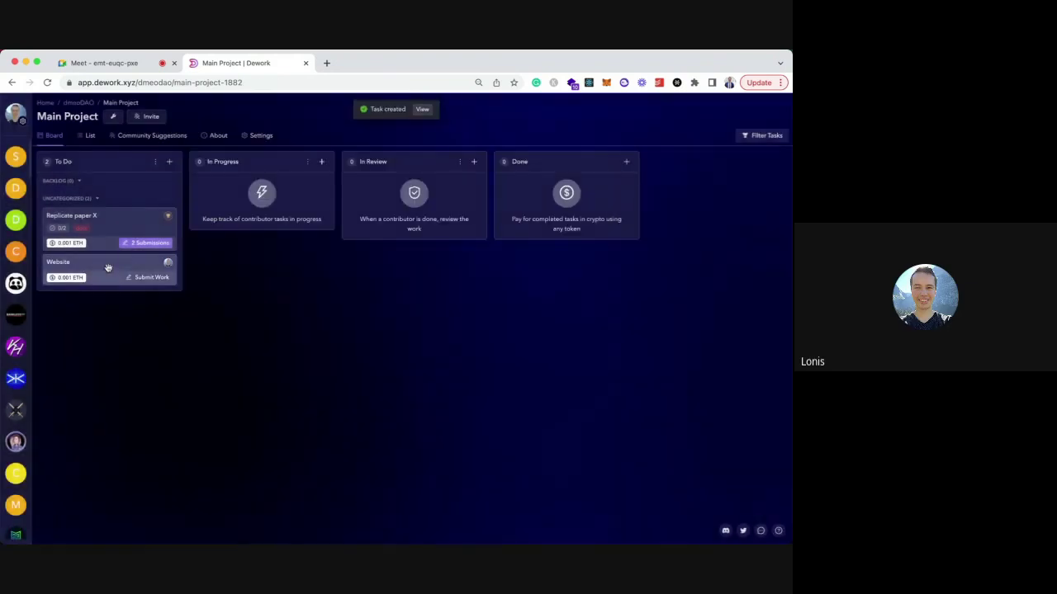
drag(107, 267, 570, 190)
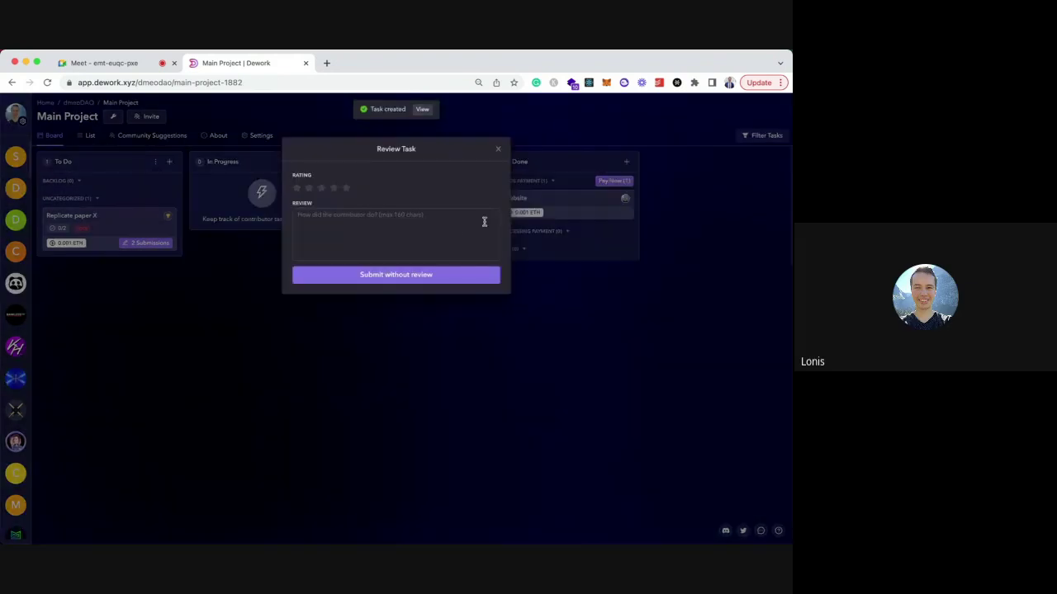
click(666, 309)
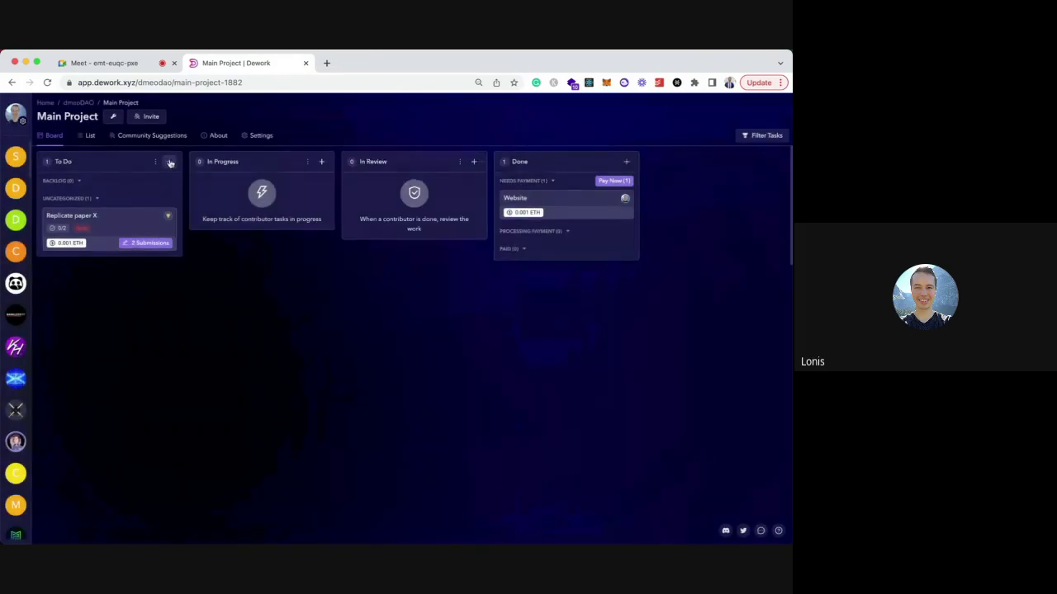
Step: Start a new To Do task titled "Design" with a bounty of 0.0001 ETH on Ethereum Rinkeby
click(169, 163)
text(Des)
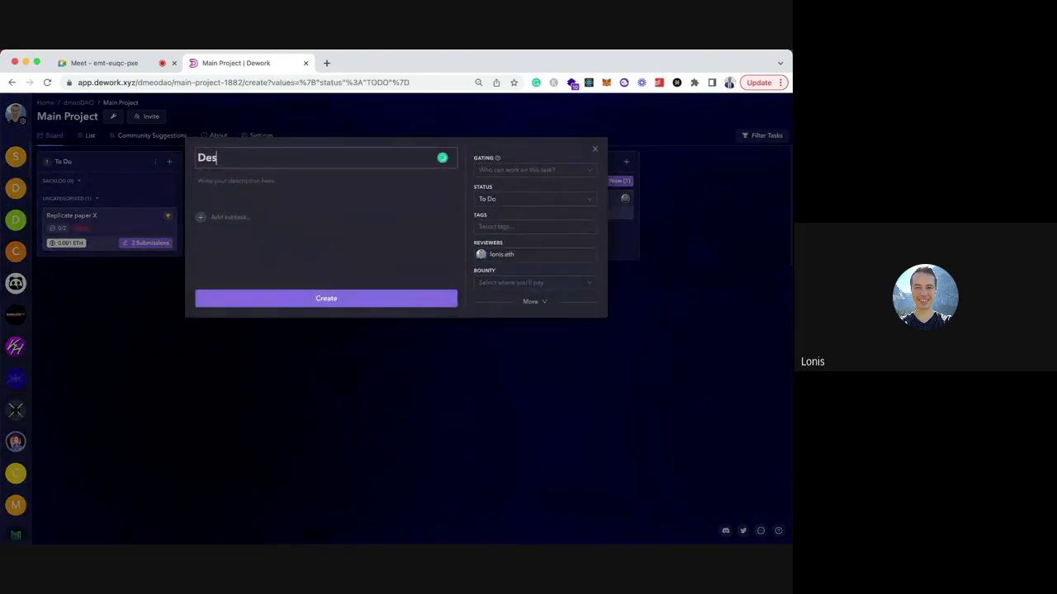
text(ign)
click(495, 283)
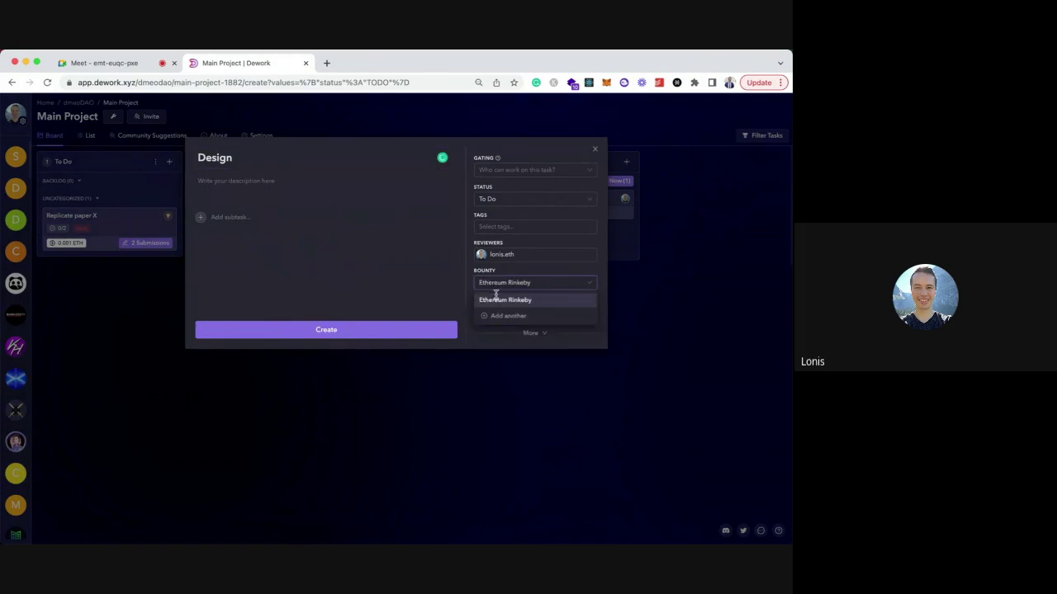
click(512, 299)
click(561, 301)
click(513, 302)
text(0)
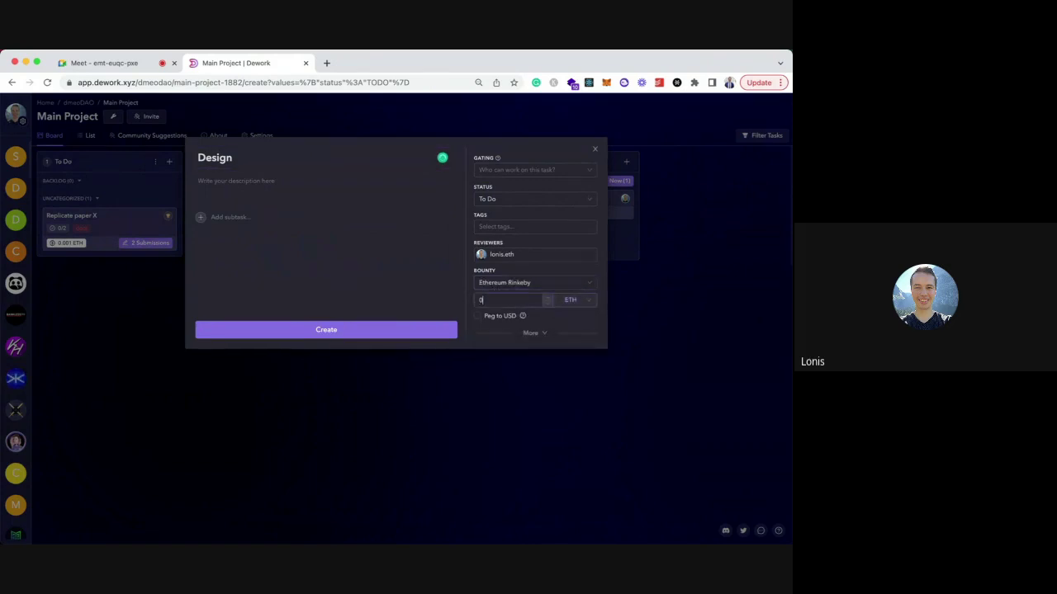
text(.0001)
Step: Set the Design task's gating to Choose Assignees and assign it to the project owner
click(520, 170)
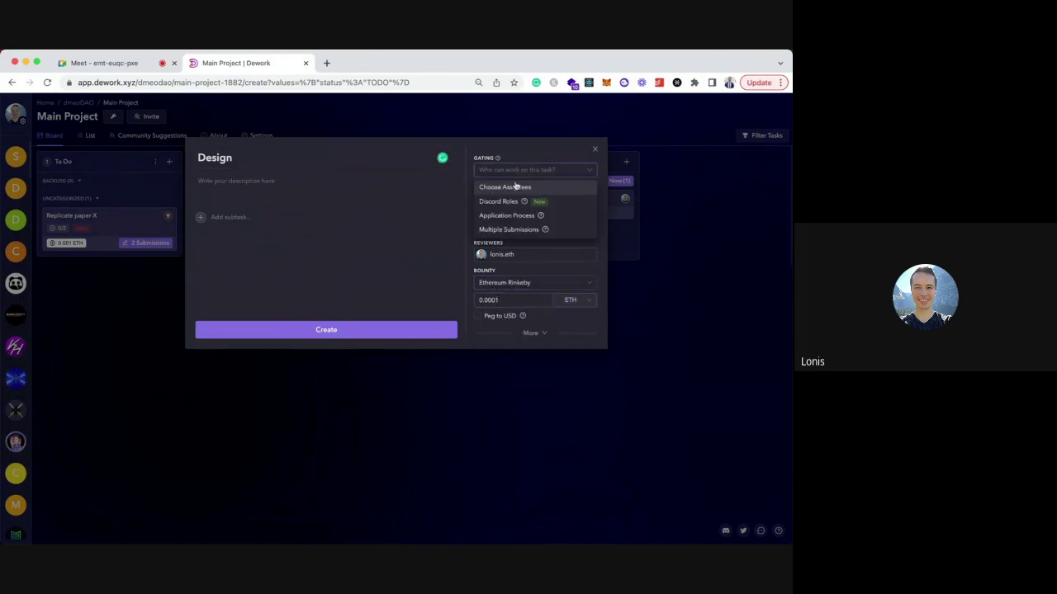
click(516, 186)
click(501, 206)
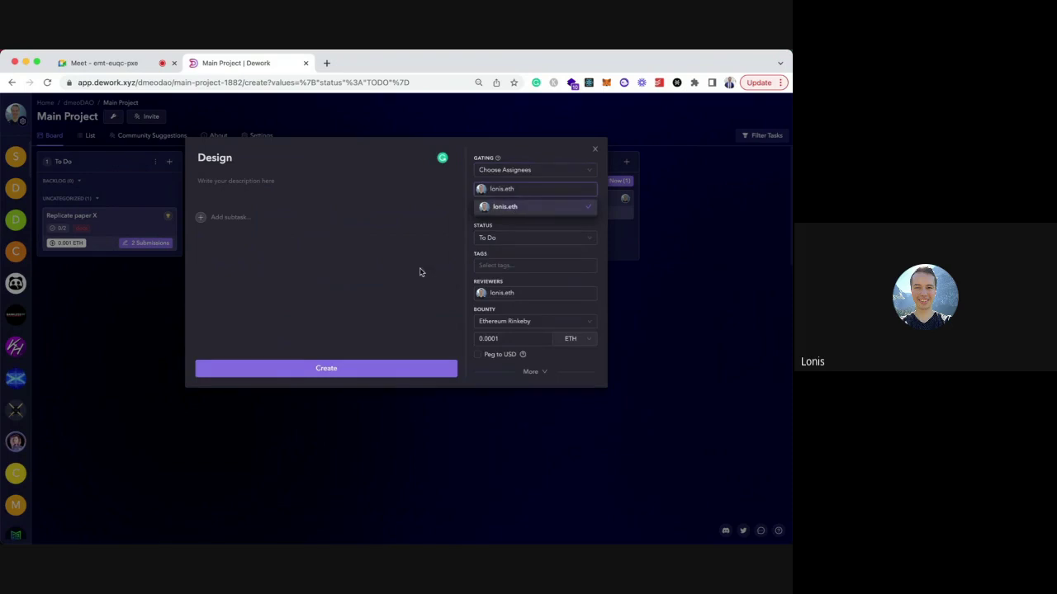
Step: Create the Design task and move it straight to Done, dismissing the review form
click(314, 368)
drag(91, 263, 545, 216)
click(660, 227)
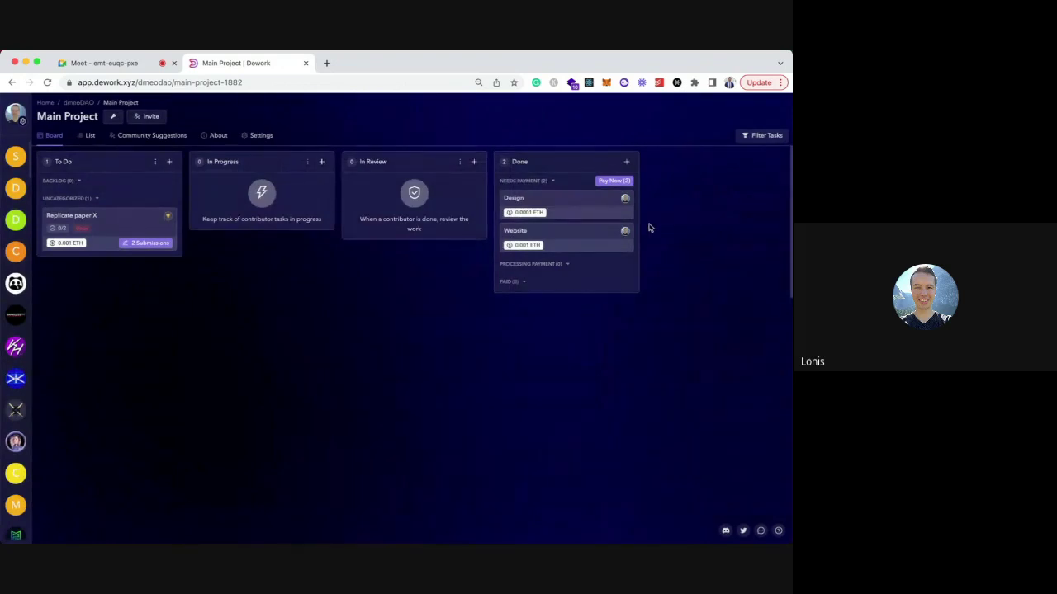
Step: Batch pay the approved Design and Website tasks through a Gnosis transaction and sign the MetaMask request
click(613, 181)
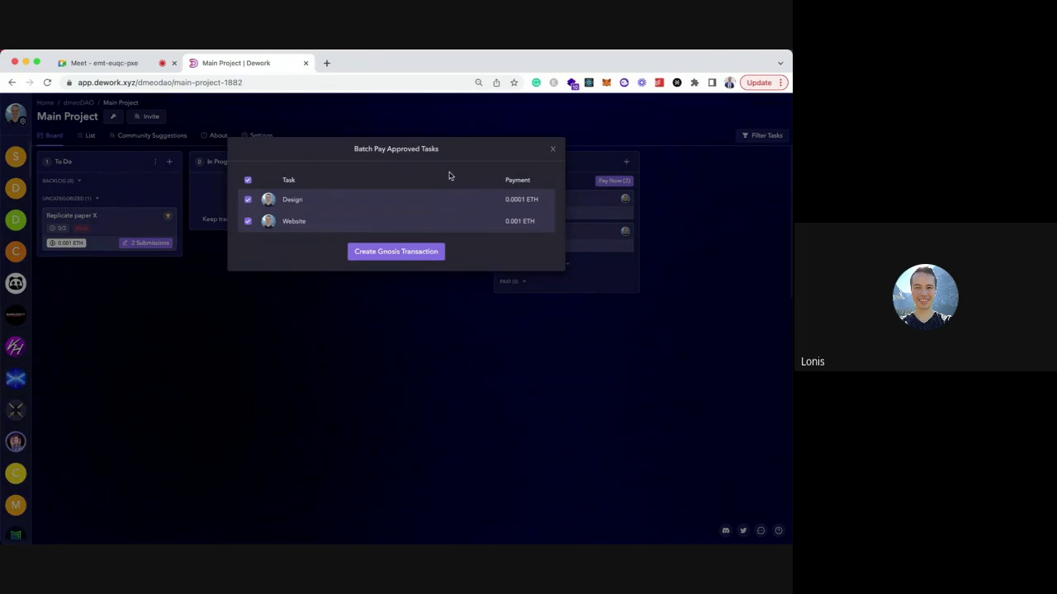
click(393, 252)
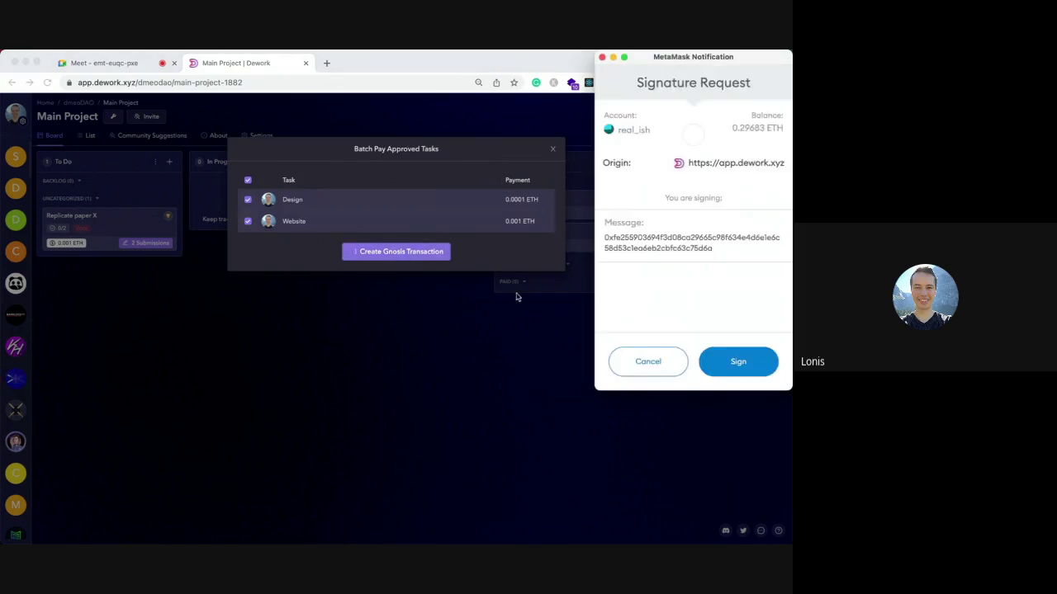
click(729, 362)
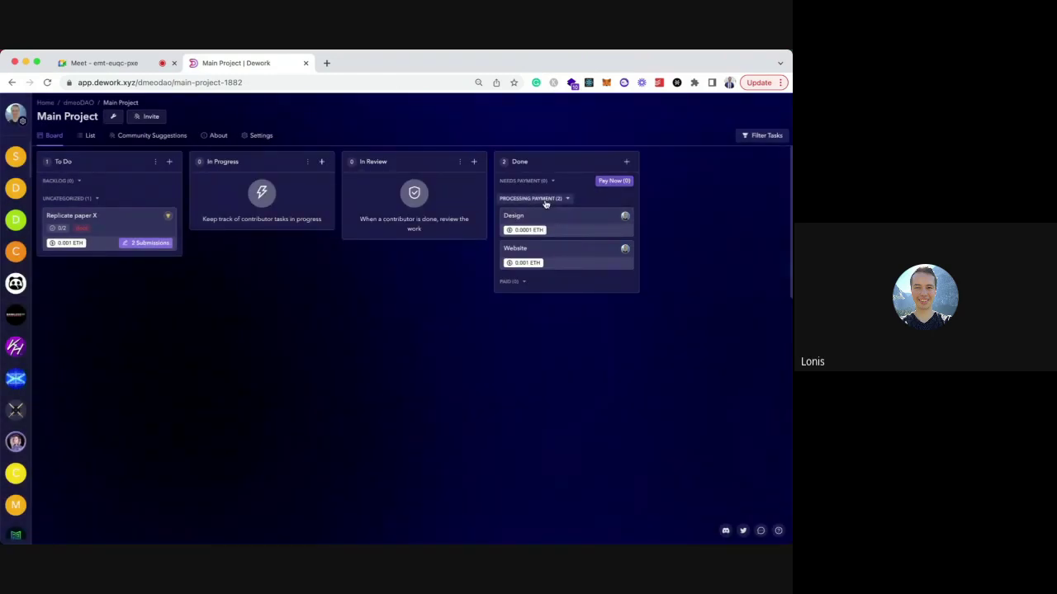
Step: Open Gnosis Safe in a new browser tab and show its queued transactions
key(ctrl+t)
text(gno)
key(Return)
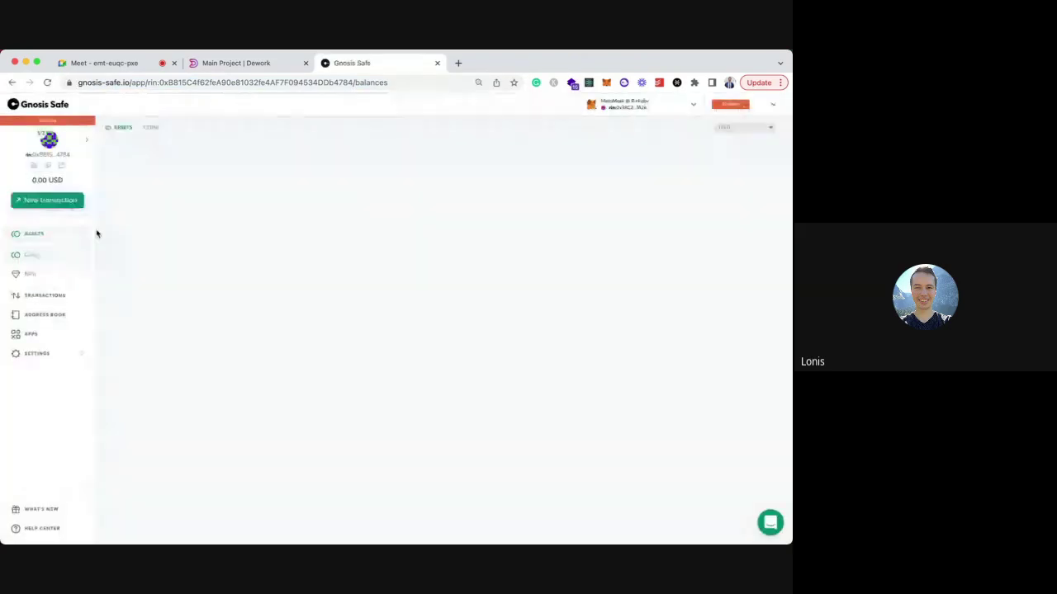
click(66, 293)
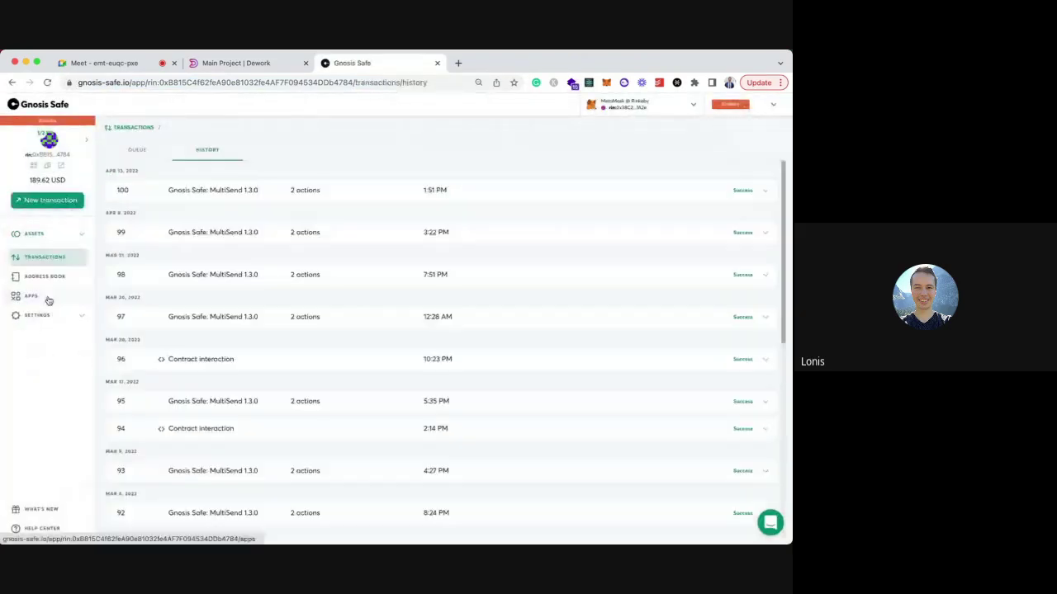
click(136, 153)
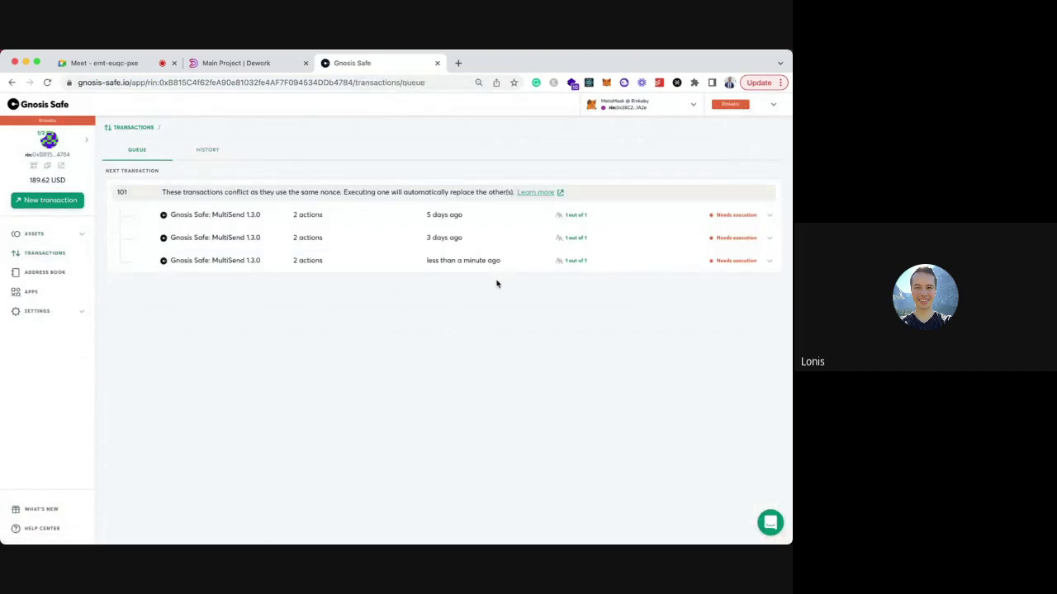
Step: Examine the details of the newest queued MultiSend transaction, including its two payment actions
mouse_move(477, 262)
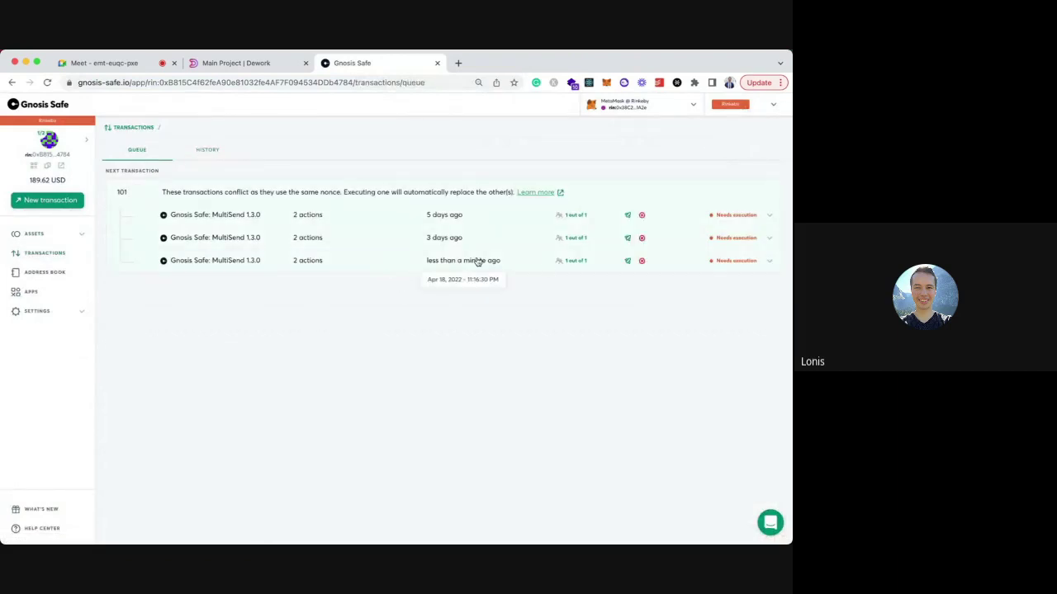
click(384, 268)
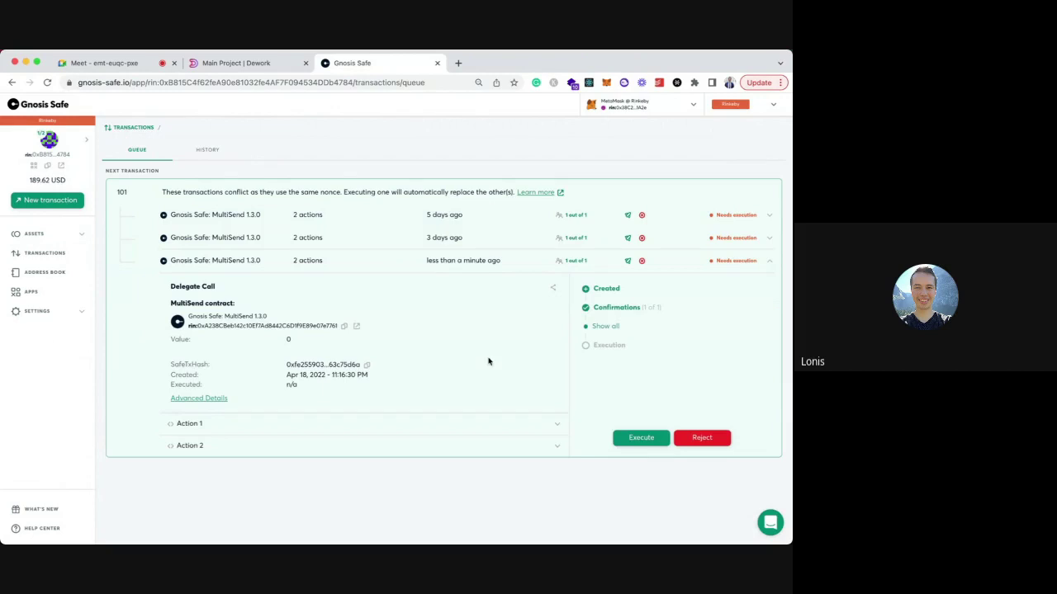
click(198, 427)
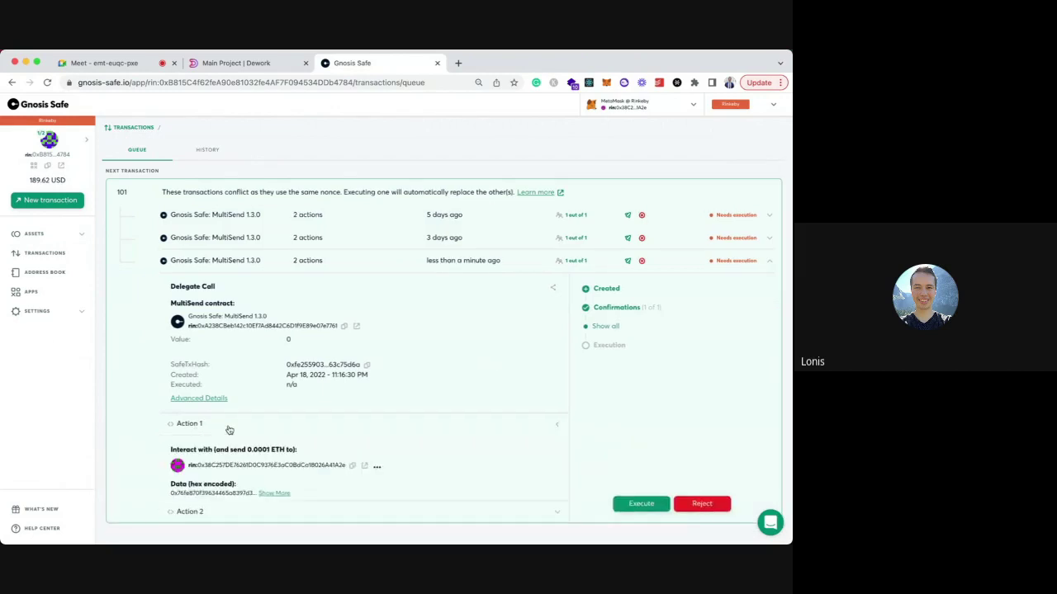
click(228, 428)
click(229, 450)
click(229, 450)
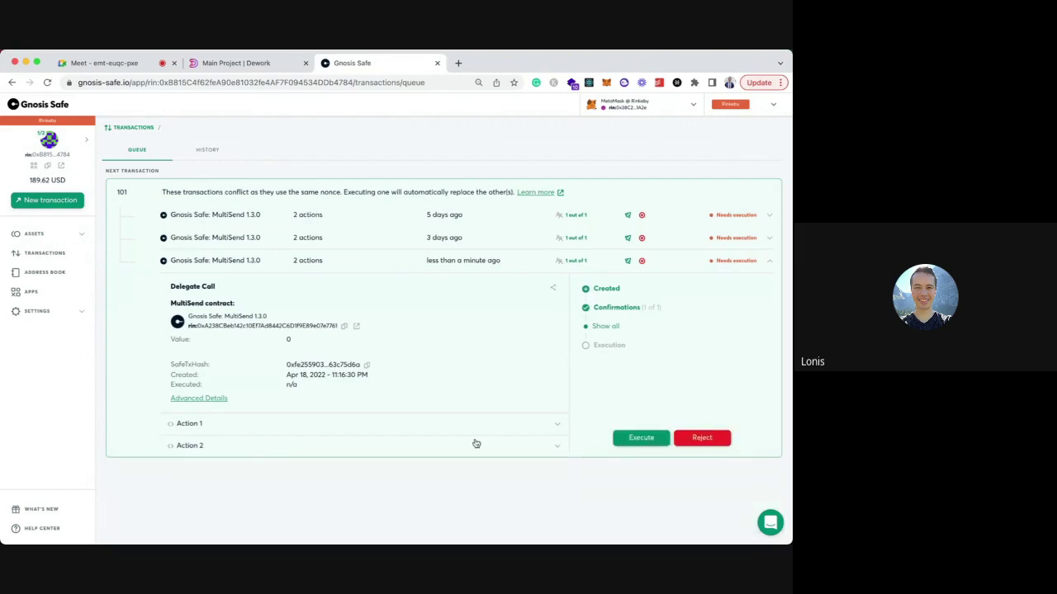
Step: Execute the newest queued MultiSend transaction and confirm it in MetaMask
click(648, 443)
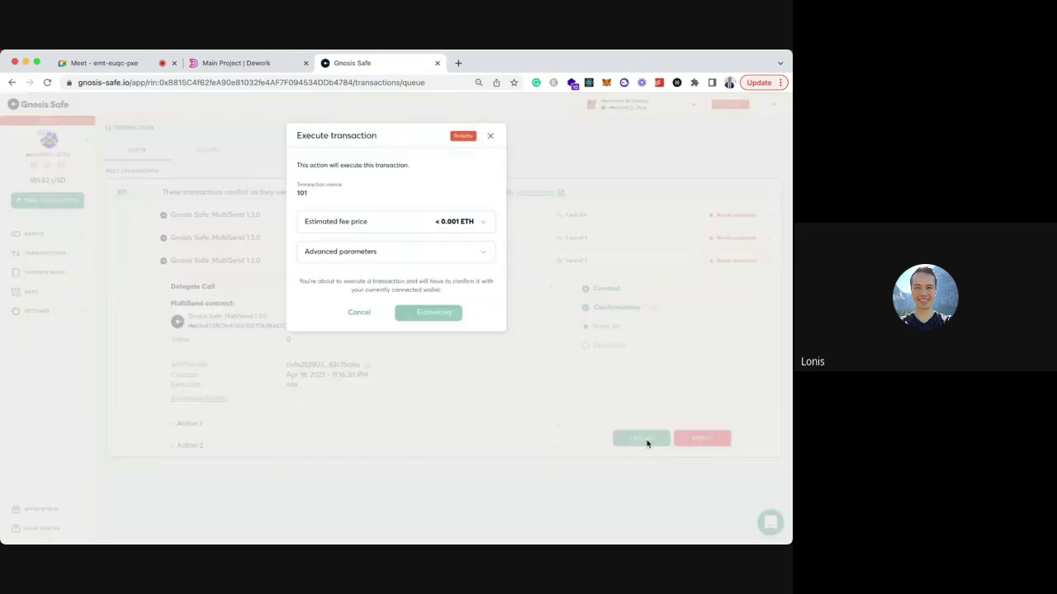
click(457, 314)
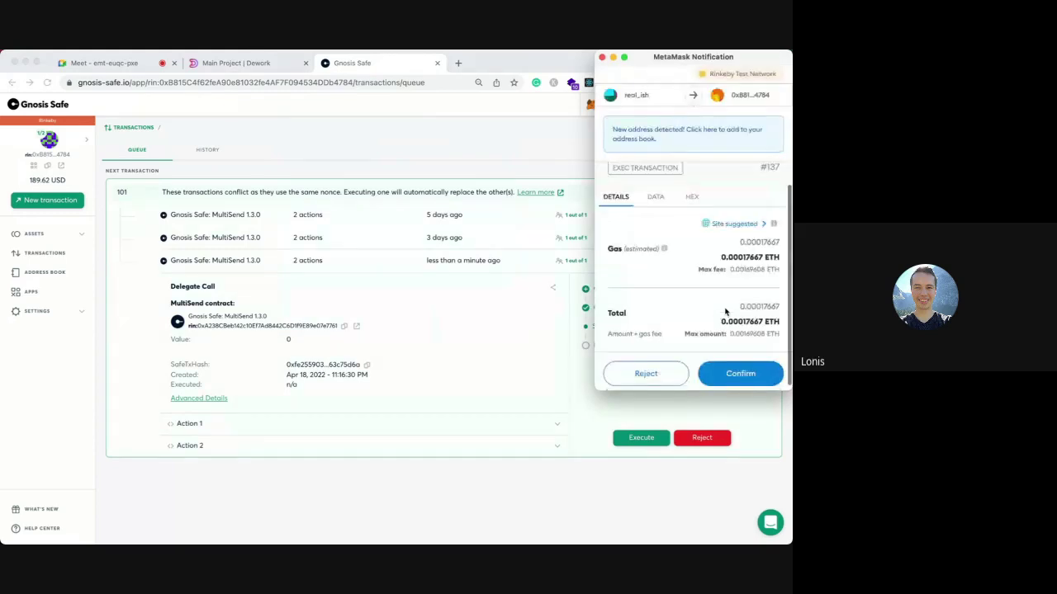
click(739, 375)
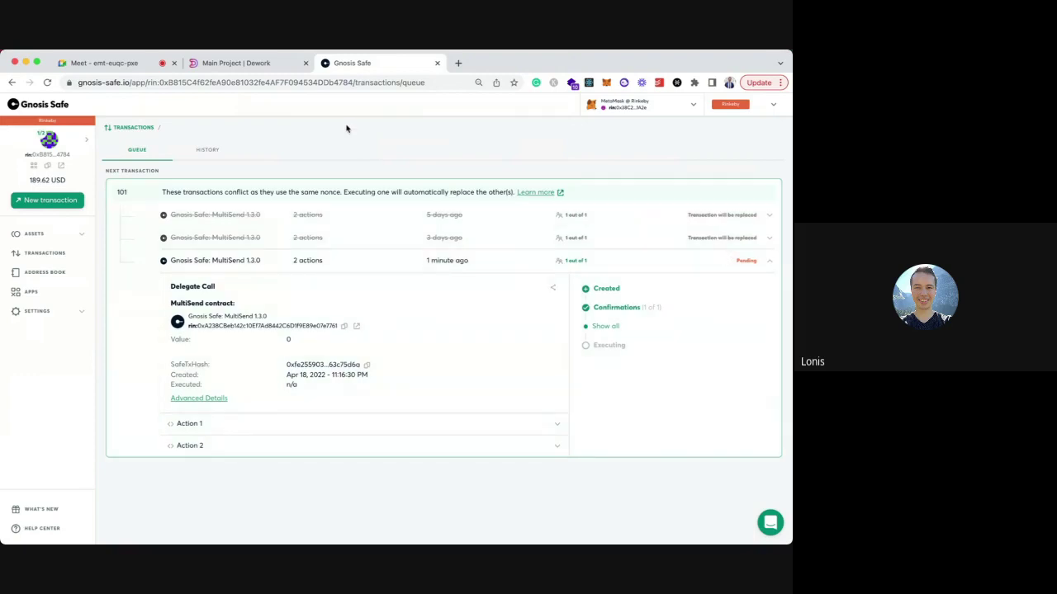
Step: Return to the Dework board to check the payment status of the Design and Website tasks
click(247, 64)
click(354, 65)
click(252, 69)
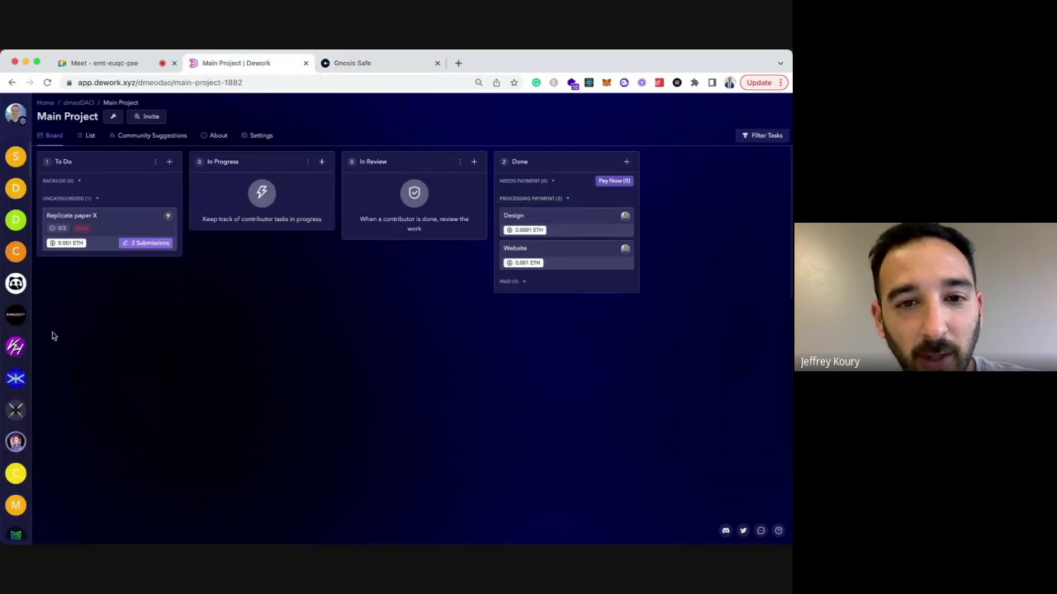
scroll(10, 353, down, 5)
scroll(10, 353, down, 5)
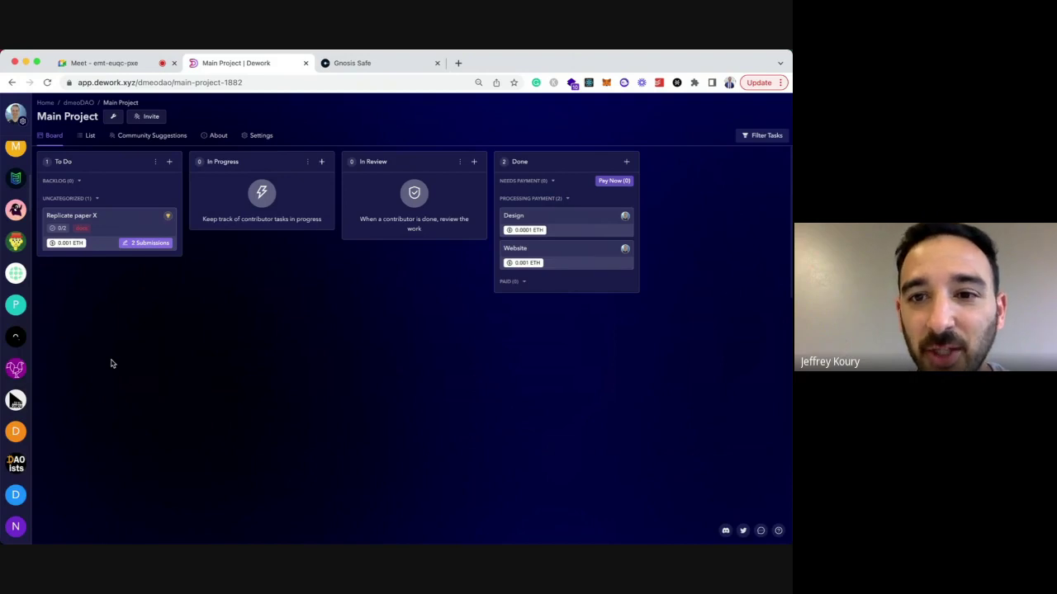
Step: Close the Dework and Gnosis Safe tabs and return to the Google Meet call
key(super+w)
key(super+w)
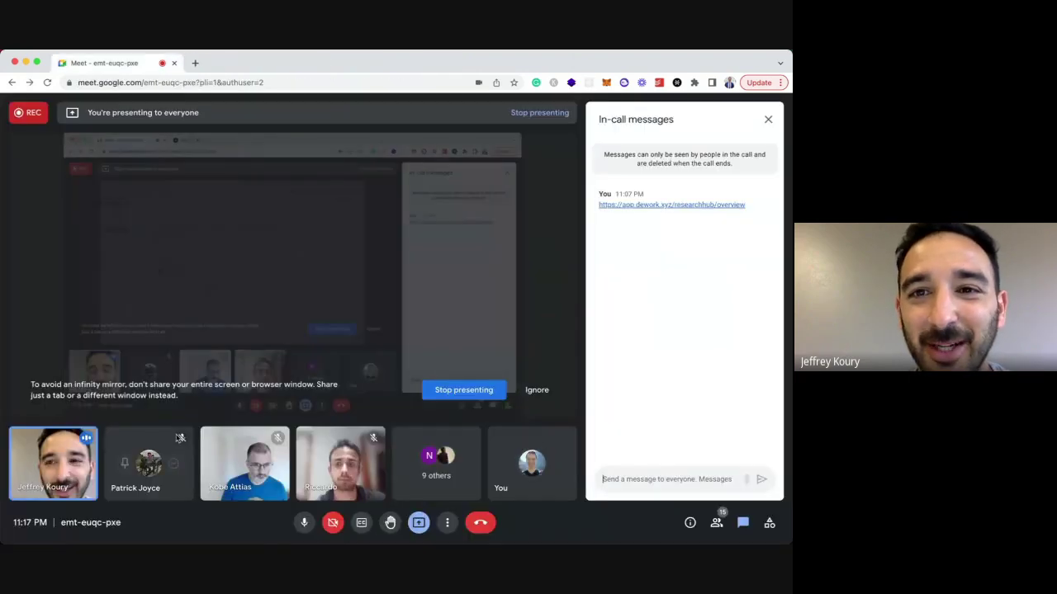